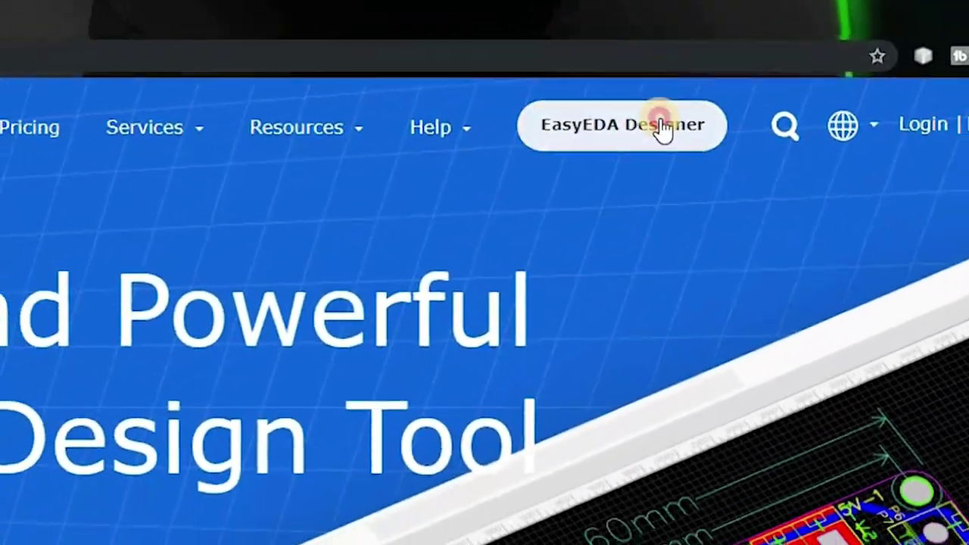
Open the EasyEDA designer and create a new project titled "IR Proximity Sensor"
{"action": "left_click", "coordinate": [669, 118]}
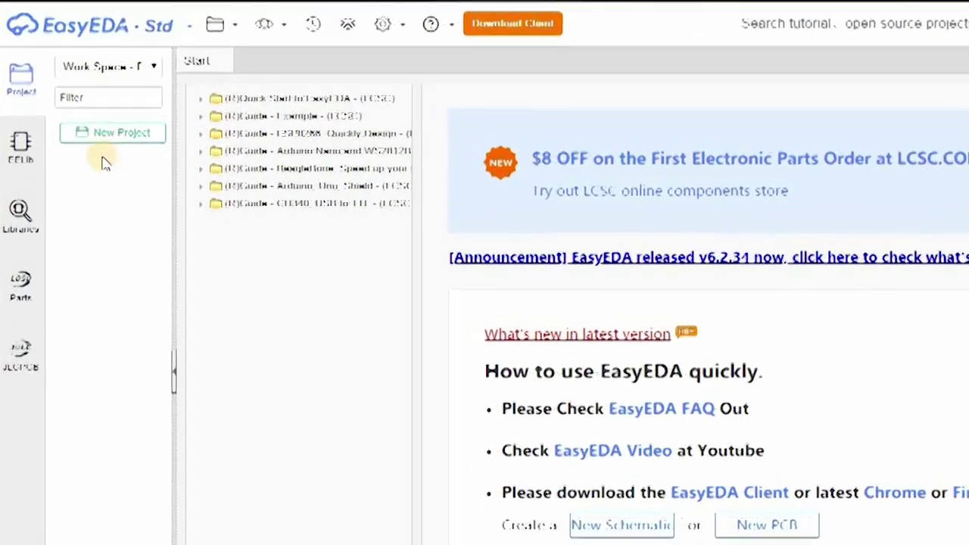
{"action": "left_click", "coordinate": [113, 134]}
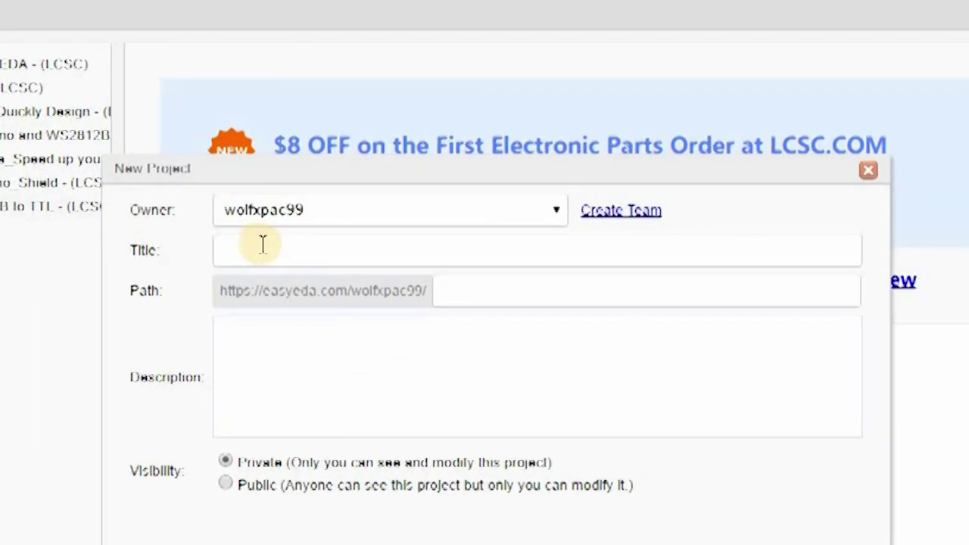
{"action": "left_click", "coordinate": [262, 244]}
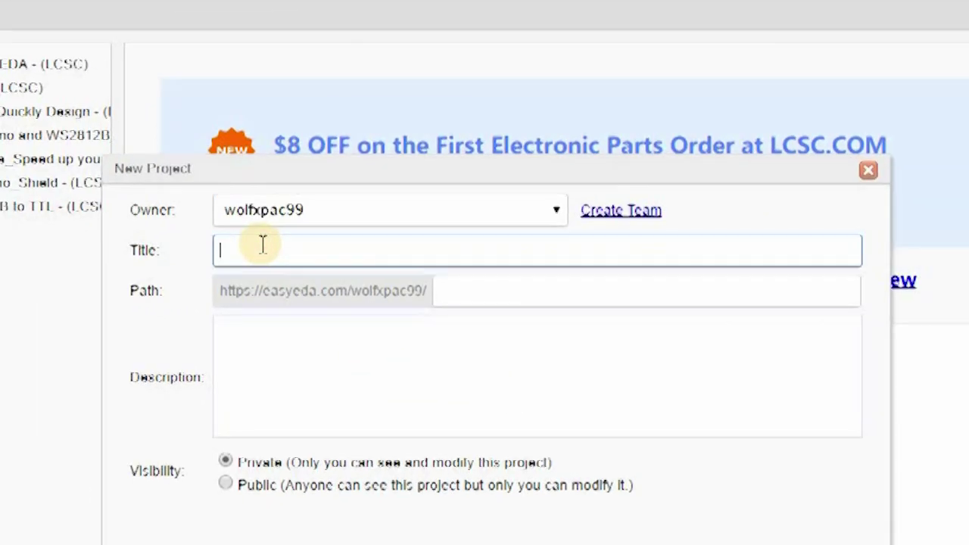
{"action": "type", "text": "IR Proxi"}
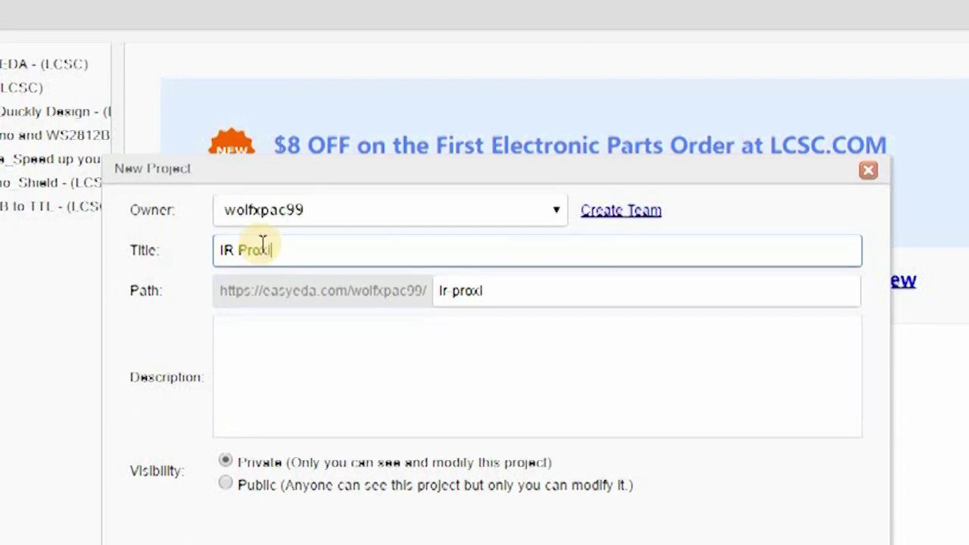
{"action": "type", "text": "mity Sen"}
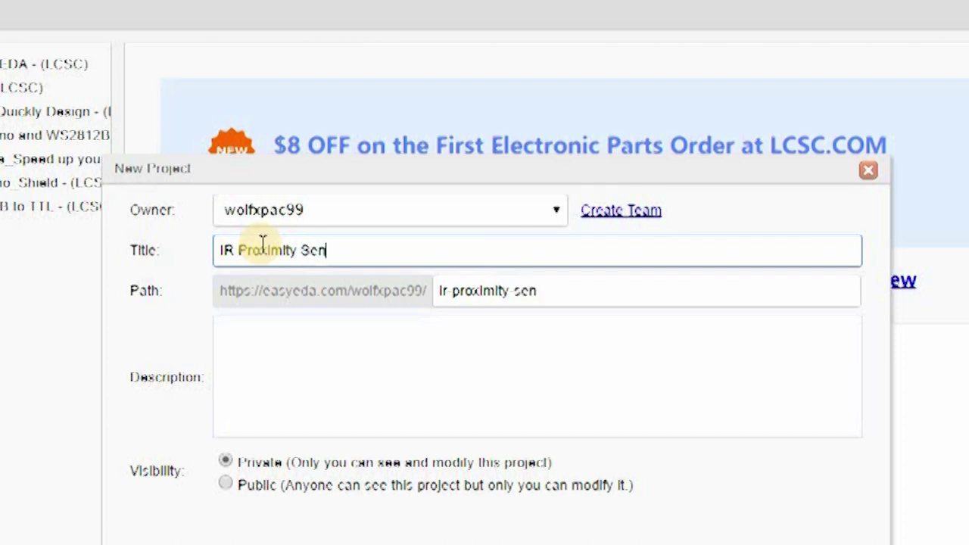
{"action": "type", "text": "sort"}
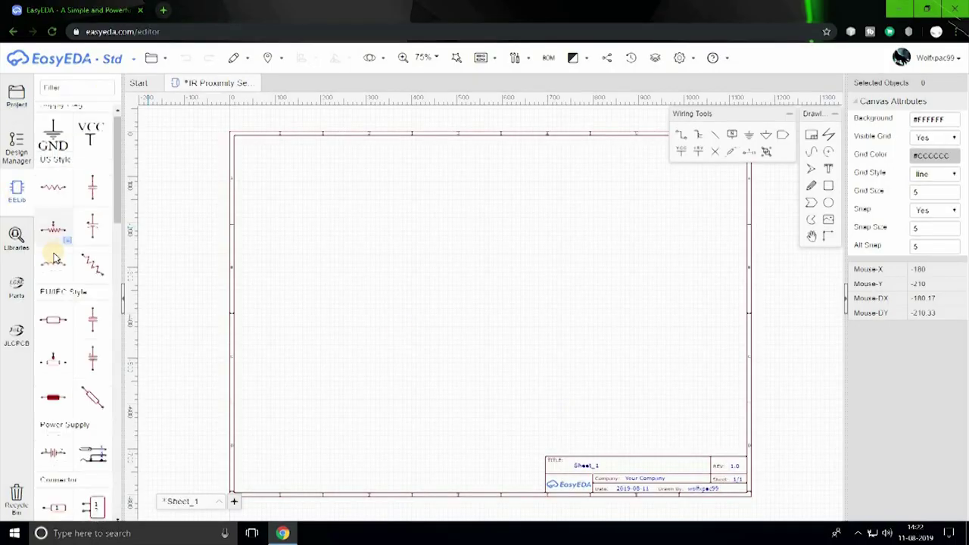
Search the schematic libraries for LM358 and place the LM358NG op-amp near the middle of the sheet
{"action": "left_click", "coordinate": [16, 236]}
{"action": "type", "text": "LM3"}
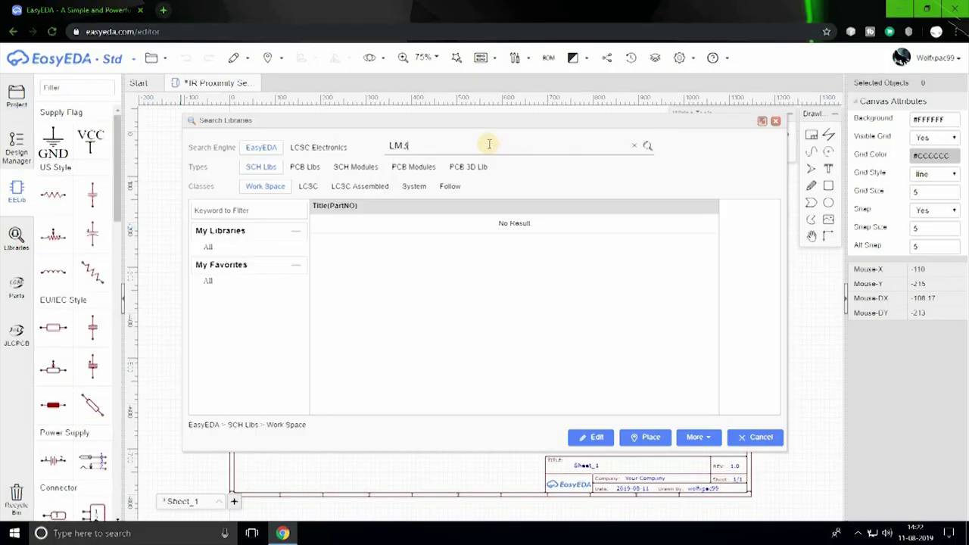
{"action": "type", "text": "58"}
{"action": "key", "text": "Return"}
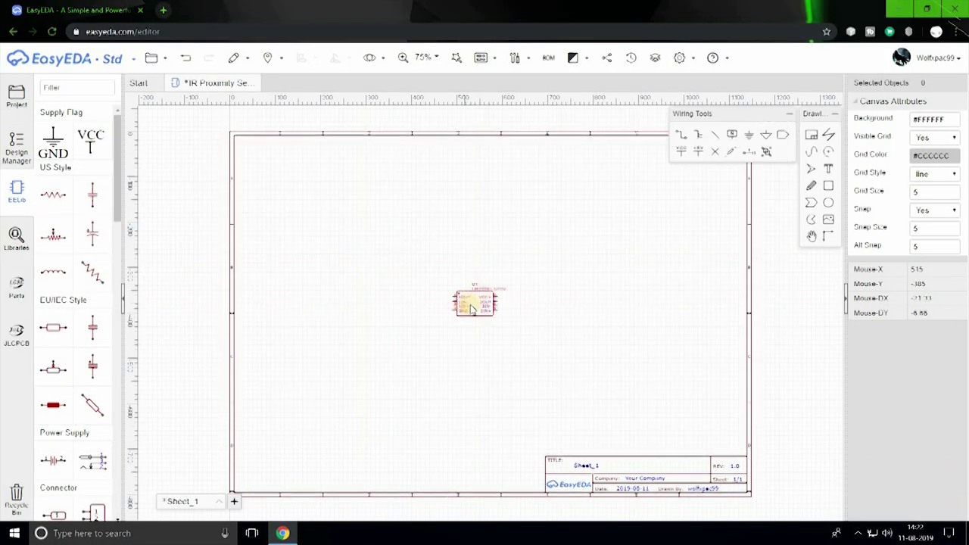
{"action": "scroll", "coordinate": [469, 318], "scroll_direction": "up", "scroll_amount": 5}
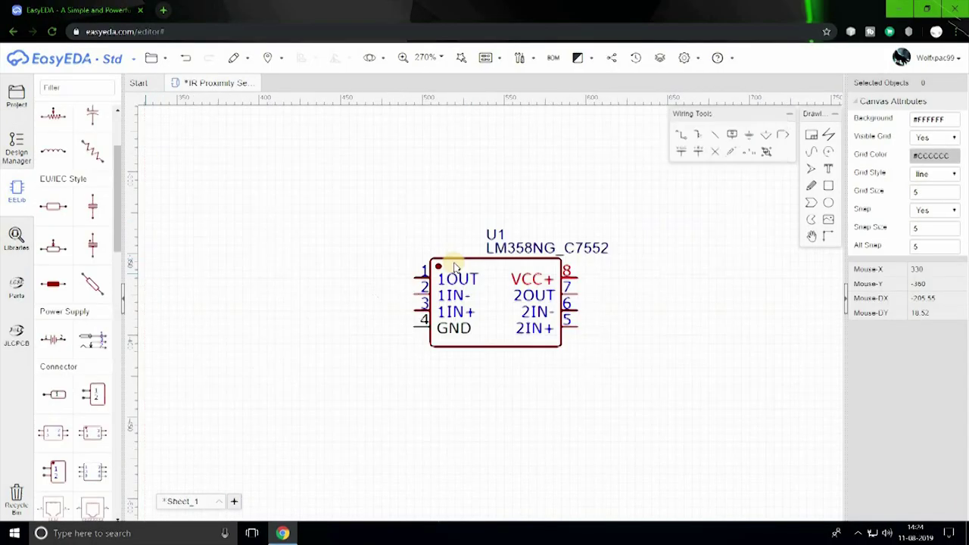
Place three EU-style resistors in a vertical column beside the op-amp
{"action": "left_click", "coordinate": [53, 206]}
{"action": "left_click", "coordinate": [300, 302]}
{"action": "left_click", "coordinate": [299, 360]}
{"action": "left_click", "coordinate": [299, 417]}
Place three 204-10SURD/S530-A3 LEDs above the resistors and the op-amp
{"action": "scroll", "coordinate": [53, 256], "scroll_direction": "down", "scroll_amount": 7}
{"action": "left_click", "coordinate": [53, 310]}
{"action": "left_click", "coordinate": [299, 229]}
{"action": "left_click", "coordinate": [487, 180]}
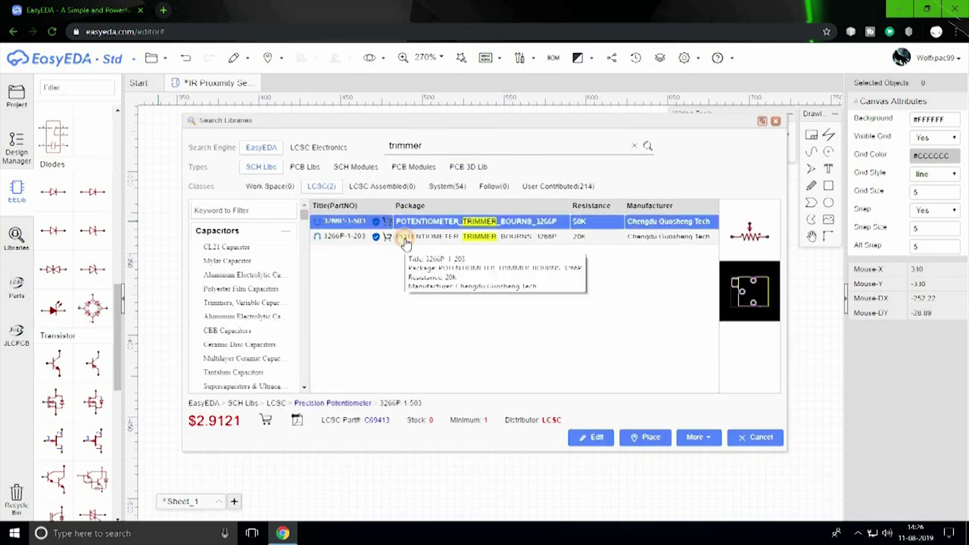
Place the 20K trimmer potentiometer 3266P-1-203 on the sheet and move the LM358NG farther away from the resistors
{"action": "left_click", "coordinate": [671, 336]}
{"action": "scroll", "coordinate": [485, 310], "scroll_direction": "down", "scroll_amount": 2}
{"action": "left_click", "coordinate": [493, 310]}
{"action": "left_click_drag", "start_coordinate": [493, 310], "coordinate": [561, 323]}
Place a 1x3 male 2.54 header between the resistors and the op-amp, rotated so its pins face the op-amp
{"action": "scroll", "coordinate": [76, 302], "scroll_direction": "down", "scroll_amount": 5}
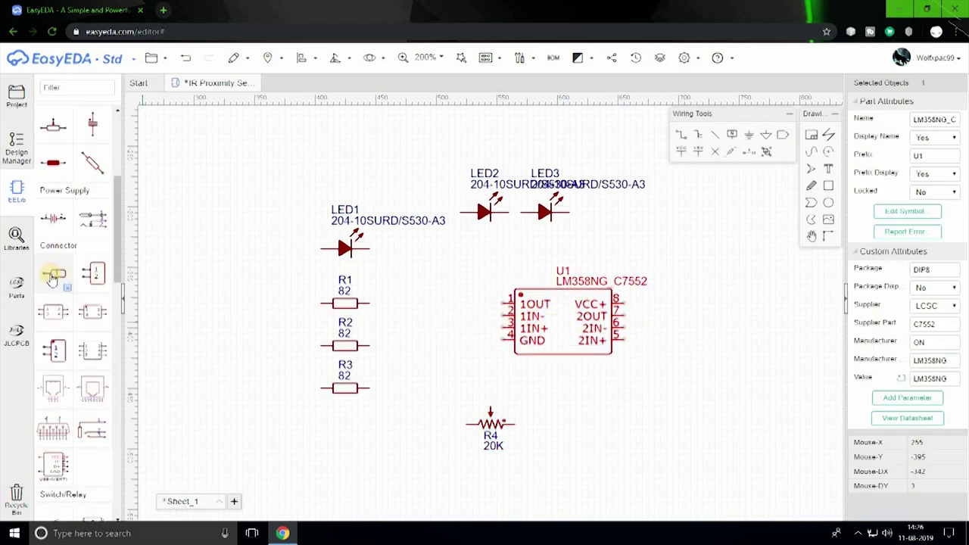
{"action": "left_click", "coordinate": [67, 288]}
{"action": "left_click", "coordinate": [156, 322]}
{"action": "left_click", "coordinate": [422, 304]}
{"action": "key", "text": "space"}
{"action": "key", "text": "space"}
Wire header pin 3 to op-amp pin 1 (1OUT), then move the header higher and rotate it so its pins point down
{"action": "left_click", "coordinate": [503, 303]}
{"action": "left_click", "coordinate": [454, 304]}
{"action": "left_click", "coordinate": [437, 286]}
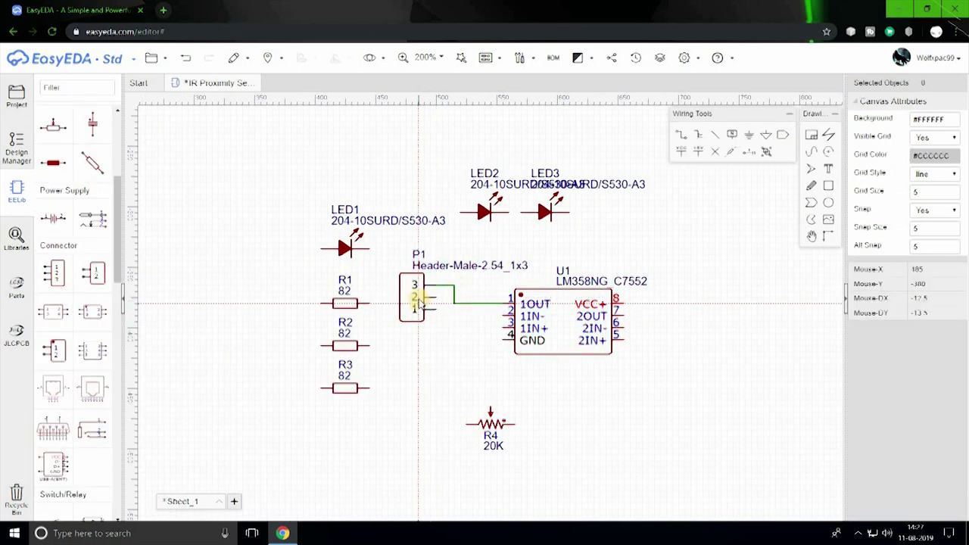
{"action": "left_click_drag", "start_coordinate": [421, 303], "coordinate": [444, 266]}
{"action": "key", "text": "space"}
{"action": "left_click", "coordinate": [492, 258]}
Move LED1, LED2 and LED3 to the free area on the far side of the op-amp, spaced apart vertically
{"action": "left_click_drag", "start_coordinate": [546, 213], "coordinate": [654, 450]}
{"action": "left_click_drag", "start_coordinate": [484, 213], "coordinate": [721, 370]}
{"action": "left_click_drag", "start_coordinate": [345, 248], "coordinate": [746, 303]}
Name LED1 "LED-Indicator", LED2 "IR LED Rx" and LED3 "IR LED TX"
{"action": "double_click", "coordinate": [785, 274]}
{"action": "type", "text": "LED-Indicato"}
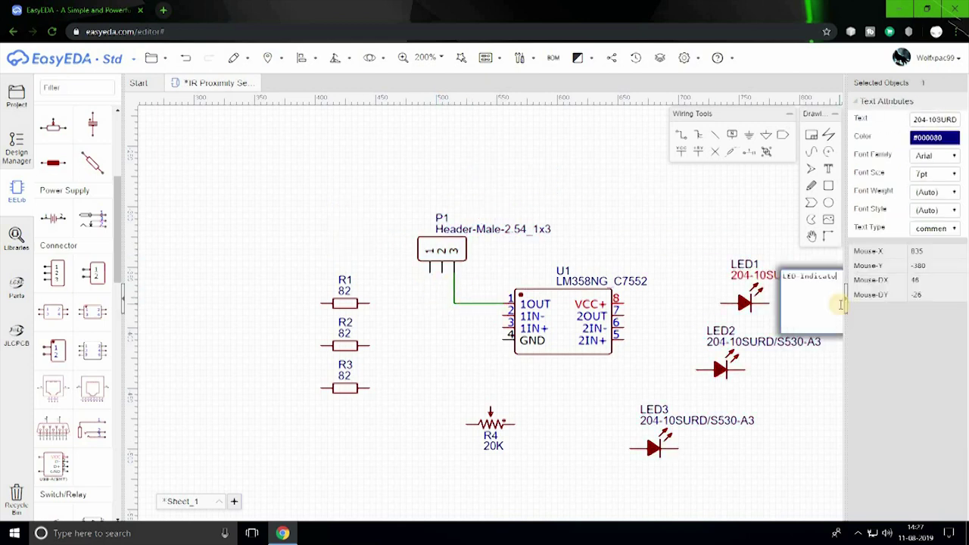
{"action": "type", "text": "r"}
{"action": "double_click", "coordinate": [768, 345]}
{"action": "type", "text": "IR LED Rec"}
{"action": "double_click", "coordinate": [721, 419]}
{"action": "type", "text": "IR LED TX"}
{"action": "double_click", "coordinate": [756, 340]}
{"action": "type", "text": "IR LED Rx"}
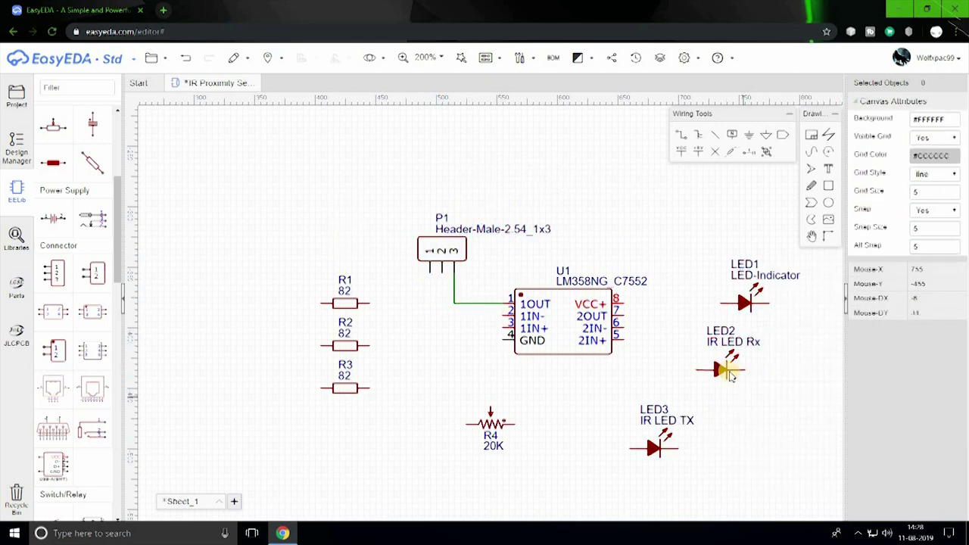
{"action": "left_click_drag", "start_coordinate": [730, 371], "coordinate": [717, 371]}
{"action": "left_click", "coordinate": [346, 292]}
Connect ground symbols to op-amp pin 4 and to header pin 1
{"action": "left_click", "coordinate": [749, 135]}
{"action": "left_click", "coordinate": [497, 364]}
{"action": "left_click", "coordinate": [503, 340]}
{"action": "left_click", "coordinate": [497, 364]}
{"action": "left_click", "coordinate": [749, 135]}
{"action": "left_click", "coordinate": [400, 274]}
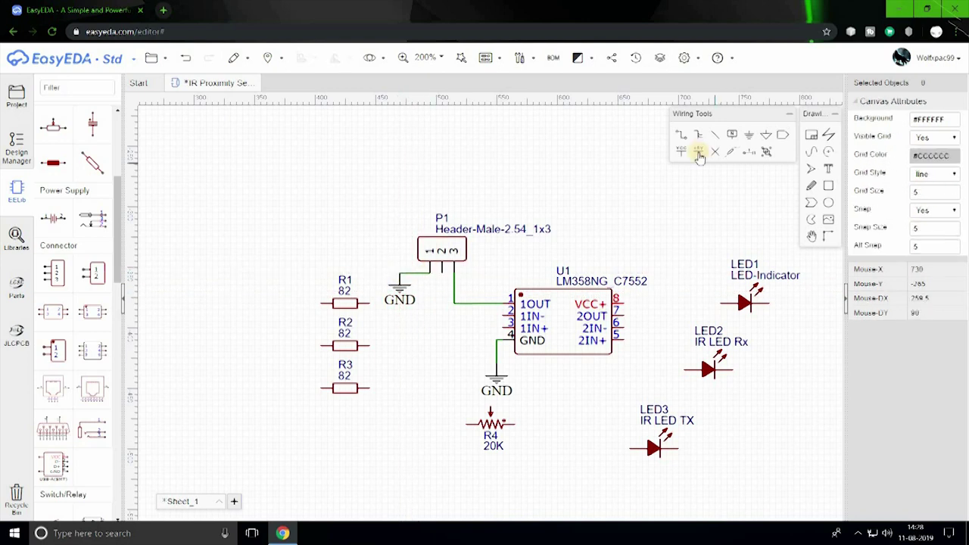
Connect a +5V symbol to header pin 2 and name the header "O/P"
{"action": "left_click", "coordinate": [699, 155]}
{"action": "left_click", "coordinate": [438, 288]}
{"action": "double_click", "coordinate": [500, 229]}
{"action": "type", "text": "O/P"}
{"action": "key", "text": "Return"}
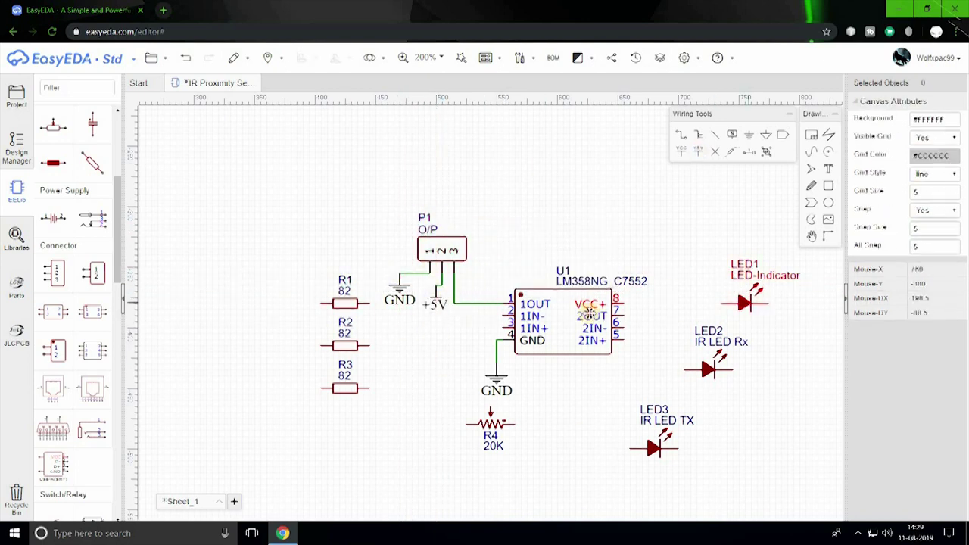
Place LED1 vertically below the header, pointing down, and wire its anode to the op-amp's 1OUT net
{"action": "key", "text": "space"}
{"action": "left_click_drag", "start_coordinate": [748, 303], "coordinate": [407, 379]}
{"action": "left_click", "coordinate": [424, 334]}
{"action": "left_click", "coordinate": [460, 304]}
Attach resistor R3 below LED1 and set its value to 100ohm
{"action": "left_click_drag", "start_coordinate": [348, 388], "coordinate": [424, 419]}
{"action": "double_click", "coordinate": [440, 430]}
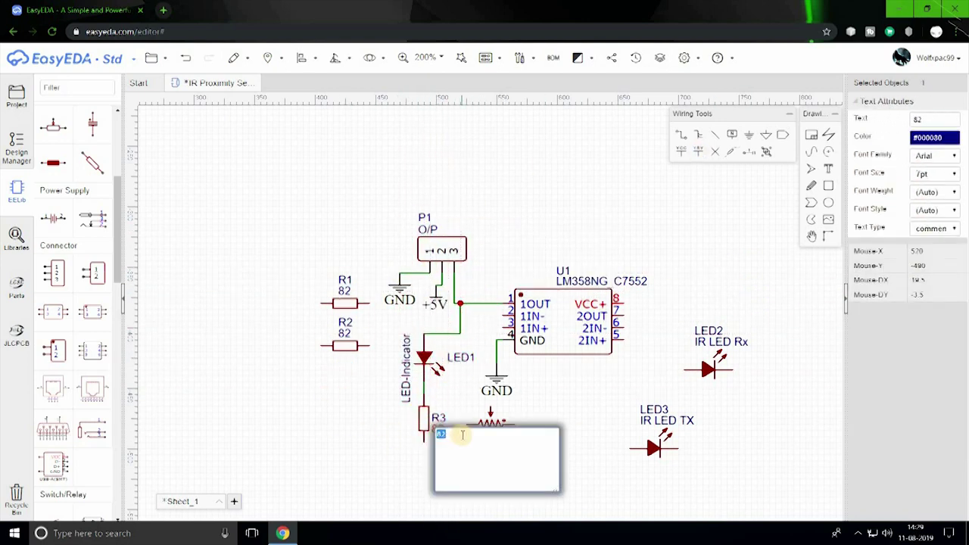
{"action": "type", "text": "100ohm"}
{"action": "key", "text": "Return"}
Move potentiometer R4 clear of R3 and connect a ground symbol to R3's lower end
{"action": "left_click_drag", "start_coordinate": [491, 424], "coordinate": [564, 437]}
{"action": "left_click", "coordinate": [749, 135]}
{"action": "left_click", "coordinate": [425, 455]}
{"action": "left_click", "coordinate": [424, 443]}
{"action": "left_click", "coordinate": [424, 455]}
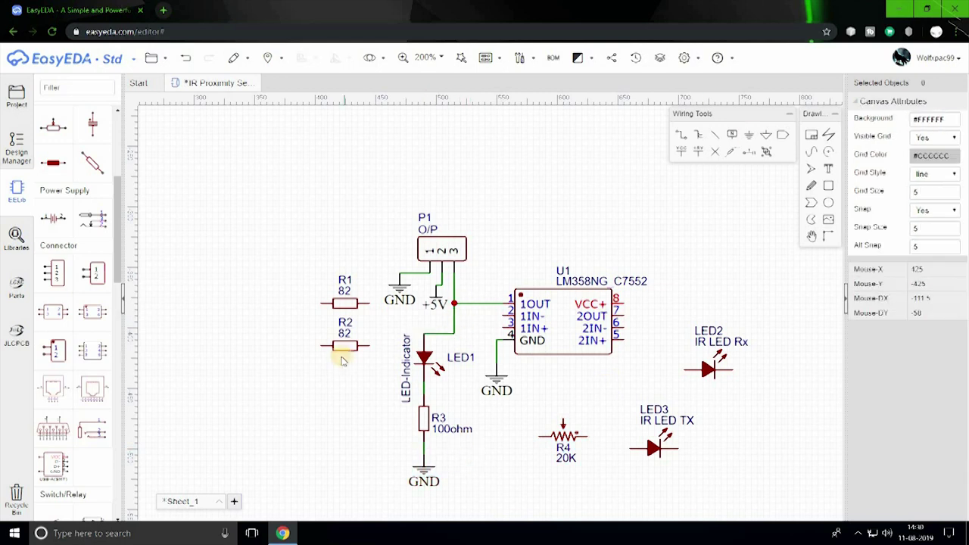
Stand R2 and R1 vertically side by side in the free area, with values 100ohm for R2 and 10k for R1
{"action": "left_click_drag", "start_coordinate": [349, 347], "coordinate": [260, 363]}
{"action": "key", "text": "space"}
{"action": "left_click_drag", "start_coordinate": [345, 303], "coordinate": [302, 367]}
{"action": "double_click", "coordinate": [270, 375]}
{"action": "type", "text": "100ohm"}
{"action": "double_click", "coordinate": [345, 374]}
{"action": "type", "text": "10k"}
Wire the lower ends of R2 and R1 together and connect a ground symbol below R1
{"action": "left_click", "coordinate": [206, 382]}
{"action": "left_click", "coordinate": [302, 382]}
{"action": "left_click", "coordinate": [749, 135]}
{"action": "left_click", "coordinate": [303, 407]}
Place IR LED TX above R2 and IR LED Rx above R1, both vertical, and wire their upper ends together
{"action": "left_click_drag", "start_coordinate": [655, 448], "coordinate": [206, 297]}
{"action": "key", "text": "space"}
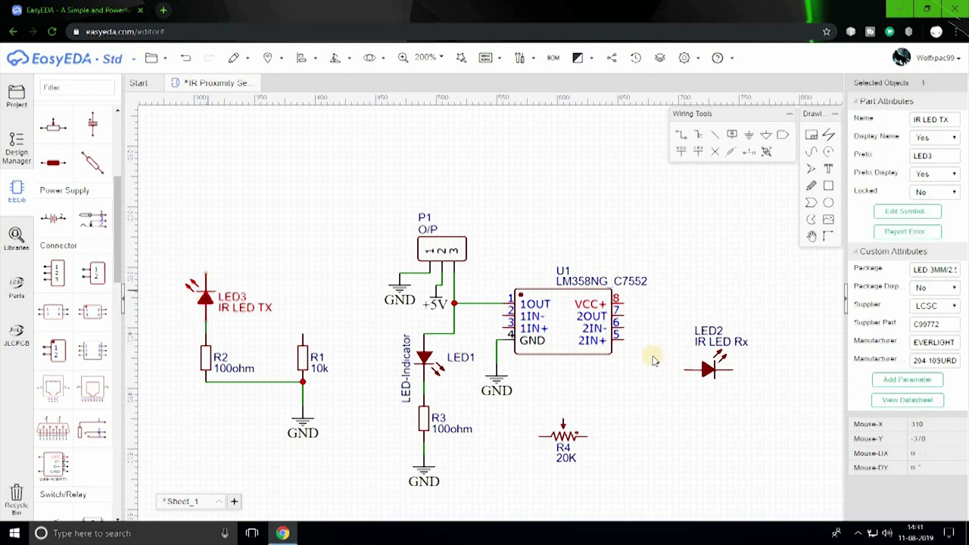
{"action": "left_click_drag", "start_coordinate": [708, 369], "coordinate": [303, 297]}
{"action": "left_click", "coordinate": [206, 273]}
{"action": "left_click", "coordinate": [303, 274]}
Reverse IR LED TX so that it points down towards R2, and realign it with its wires
{"action": "left_click", "coordinate": [206, 297]}
{"action": "key", "text": "space"}
{"action": "key", "text": "space"}
{"action": "left_click_drag", "start_coordinate": [194, 297], "coordinate": [206, 297]}
Place a +5V symbol above IR LED Rx and wire it to the joined upper ends of the IR LEDs
{"action": "left_click", "coordinate": [698, 152]}
{"action": "left_click", "coordinate": [303, 249]}
{"action": "left_click", "coordinate": [303, 274]}
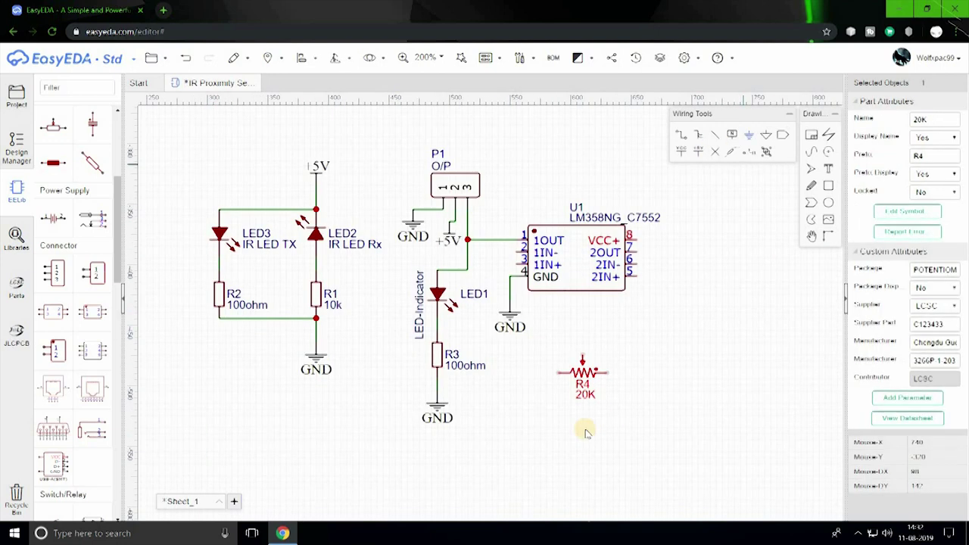
Connect potentiometer R4 between +5V and GND, and attach a net port named 3 to its wiper
{"action": "key", "text": "Escape"}
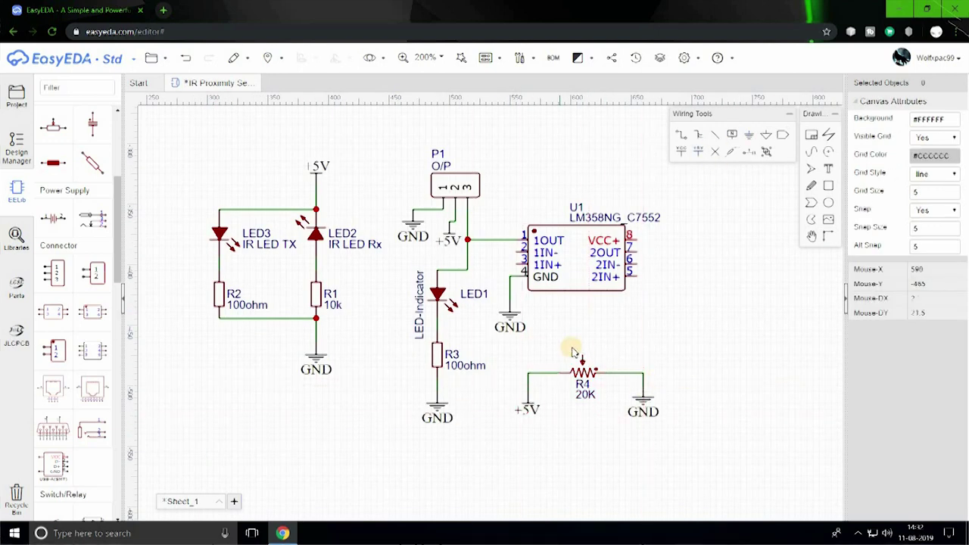
{"action": "key", "text": "space"}
{"action": "key", "text": "space"}
{"action": "left_click", "coordinate": [595, 343]}
{"action": "left_click", "coordinate": [595, 343]}
{"action": "left_click", "coordinate": [584, 361]}
{"action": "double_click", "coordinate": [643, 342]}
{"action": "type", "text": "3"}
{"action": "left_click", "coordinate": [694, 300]}
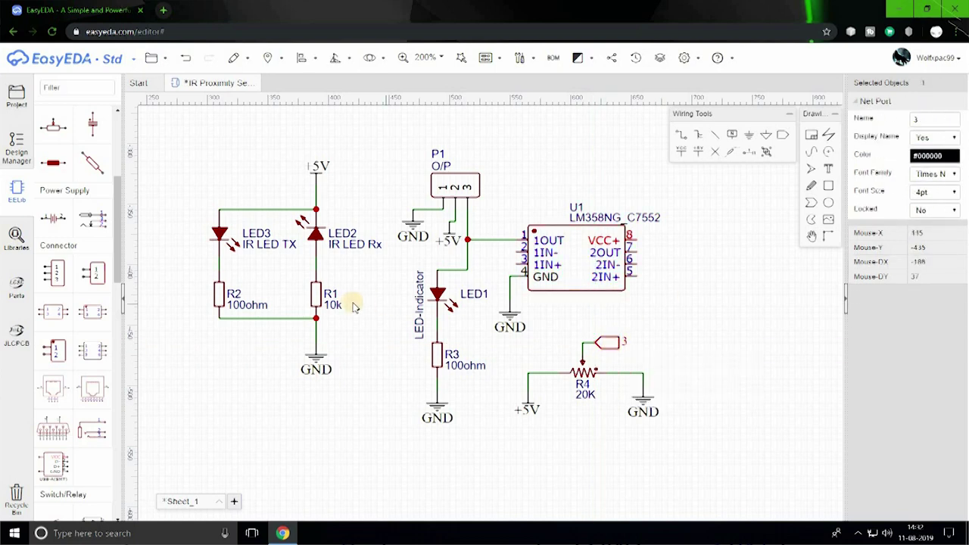
Attach a net port named 2 to the junction between IR LED Rx and R1
{"action": "key", "text": "Escape"}
{"action": "left_click", "coordinate": [341, 264]}
{"action": "left_click", "coordinate": [316, 264]}
{"action": "double_click", "coordinate": [370, 263]}
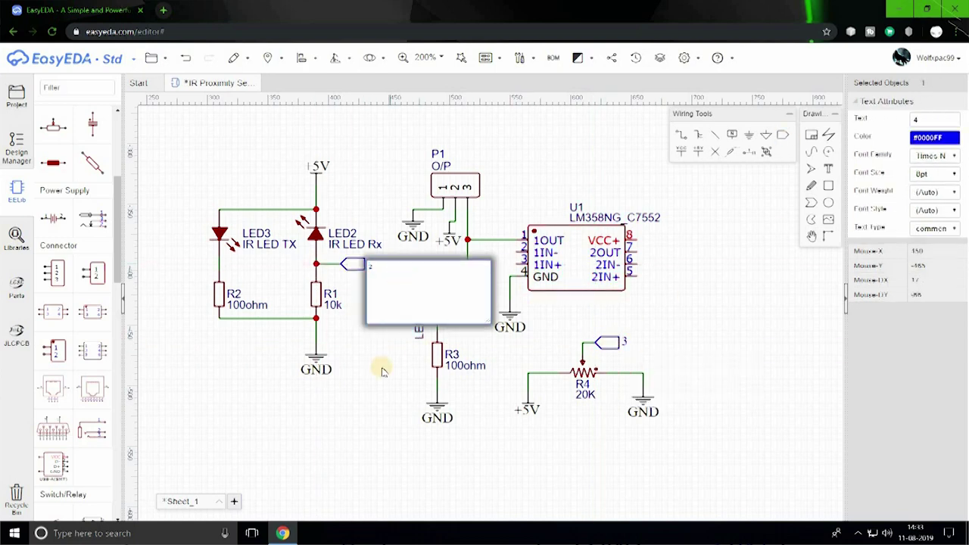
{"action": "left_click", "coordinate": [384, 367]}
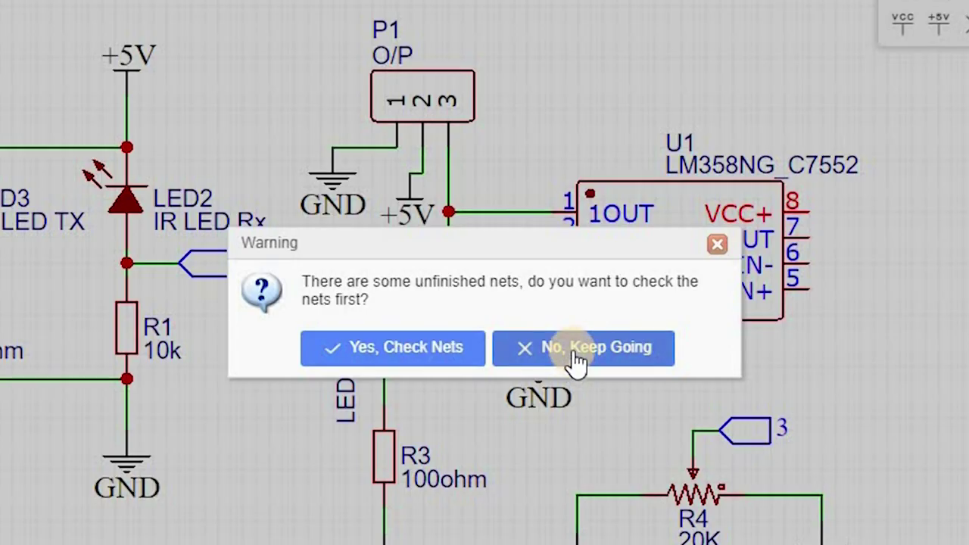
Continue converting the schematic to a PCB without checking the unfinished nets
{"action": "left_click", "coordinate": [574, 351]}
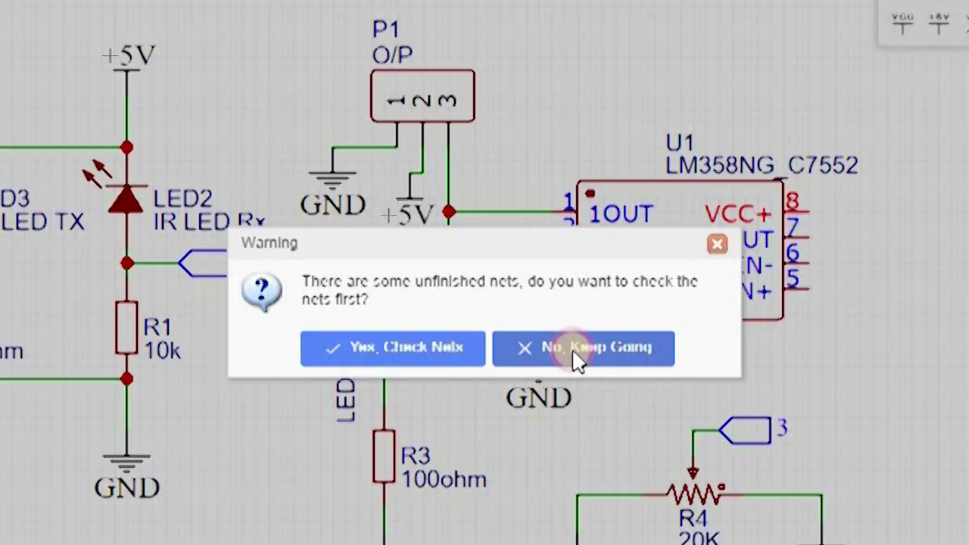
{"action": "left_click", "coordinate": [574, 354]}
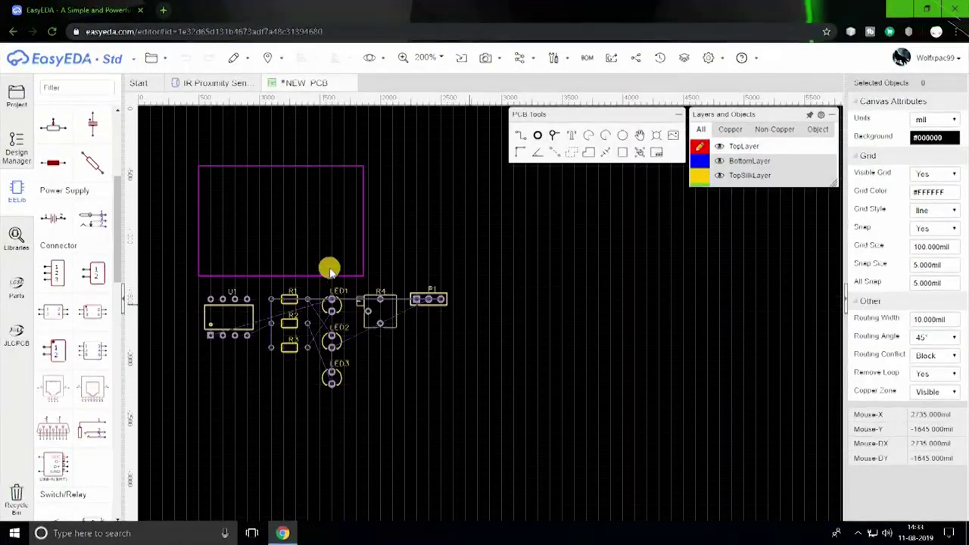
{"action": "right_click_drag", "start_coordinate": [381, 250], "coordinate": [561, 313]}
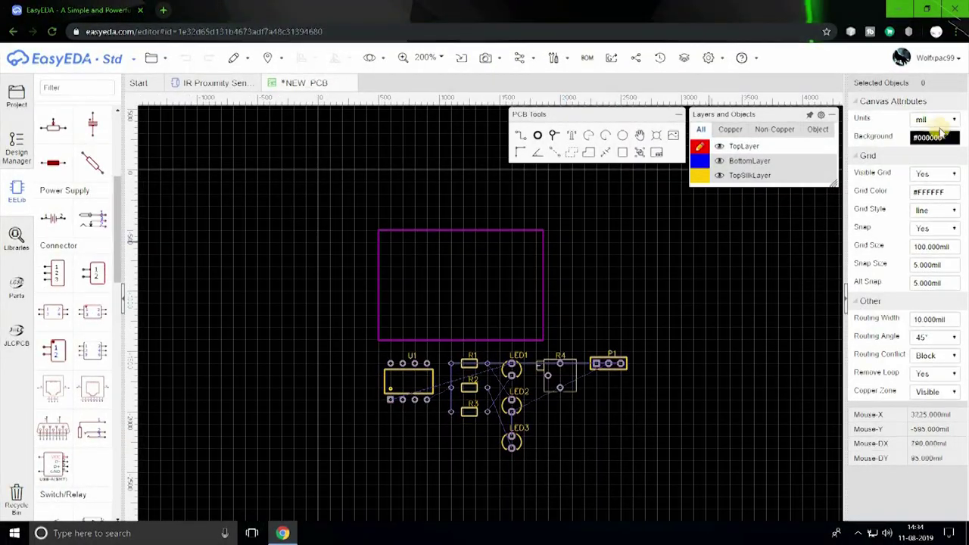
Set the PCB units to mm and apply a round rectangular board outline with a 3.000 mm corner radius
{"action": "left_click", "coordinate": [936, 121]}
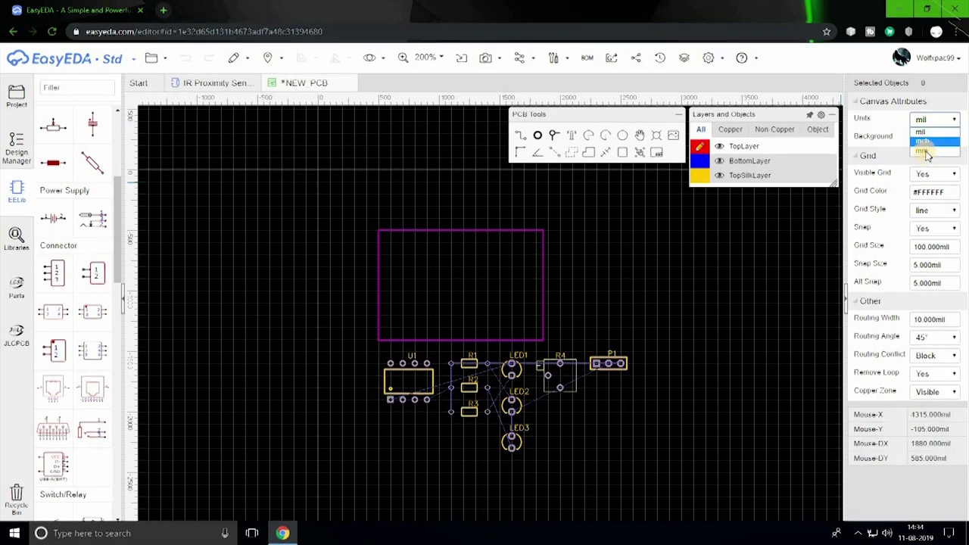
{"action": "left_click", "coordinate": [924, 151]}
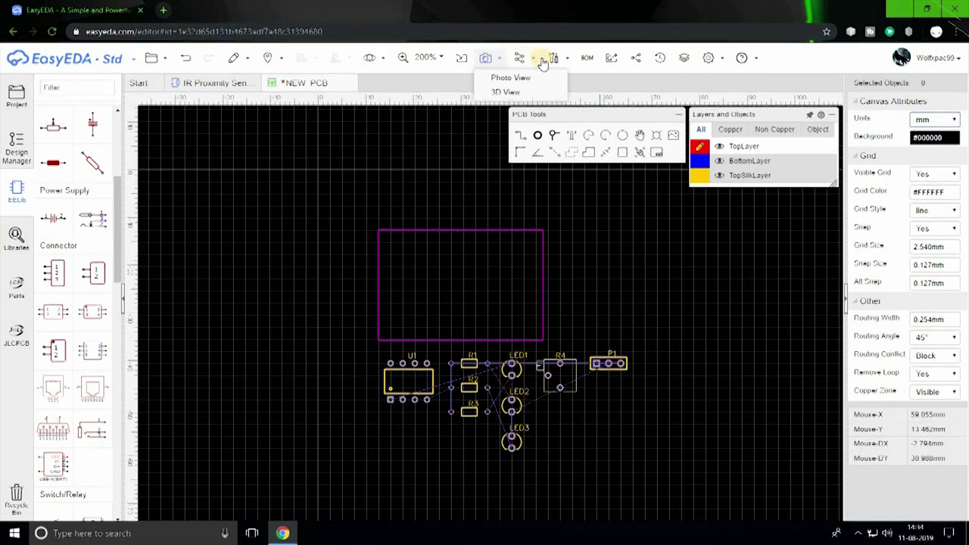
{"action": "mouse_move", "coordinate": [554, 59]}
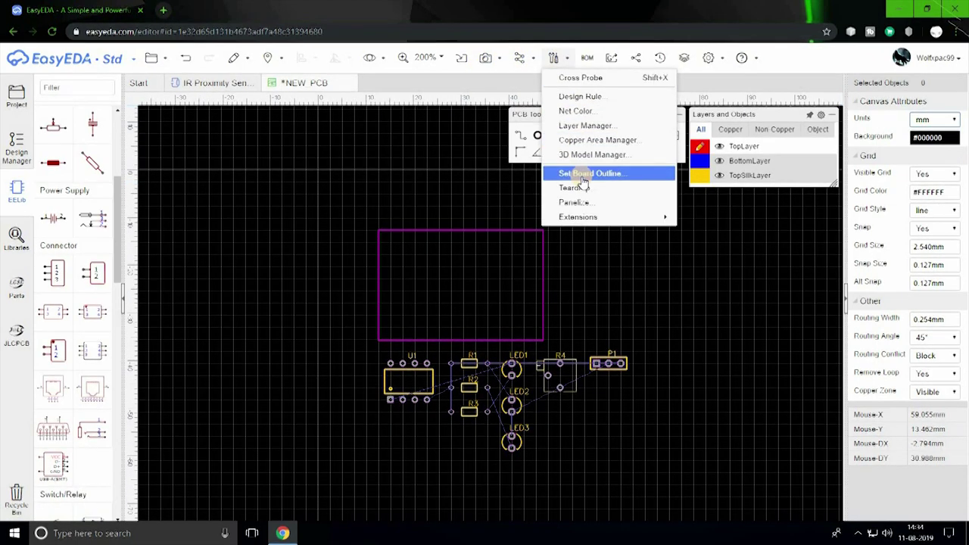
{"action": "left_click", "coordinate": [579, 175]}
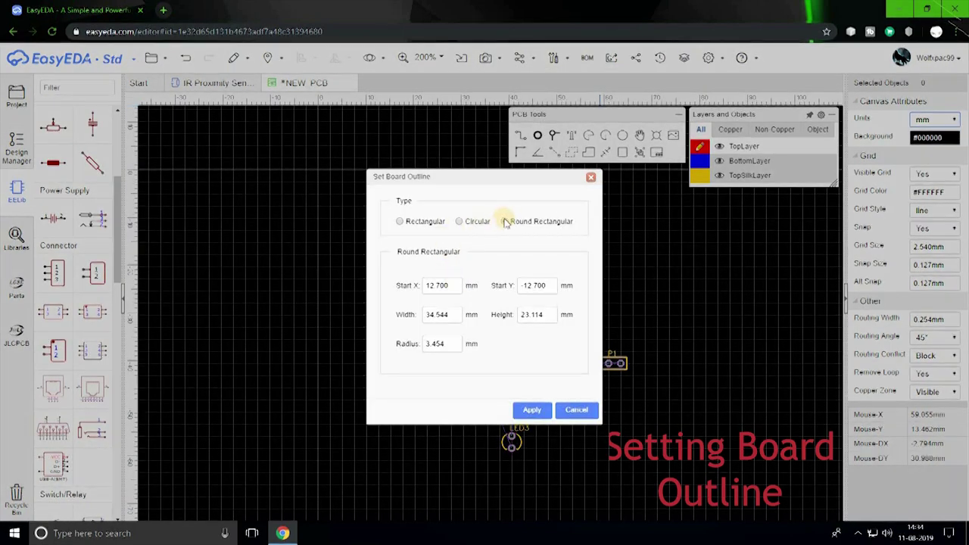
{"action": "double_click", "coordinate": [450, 343]}
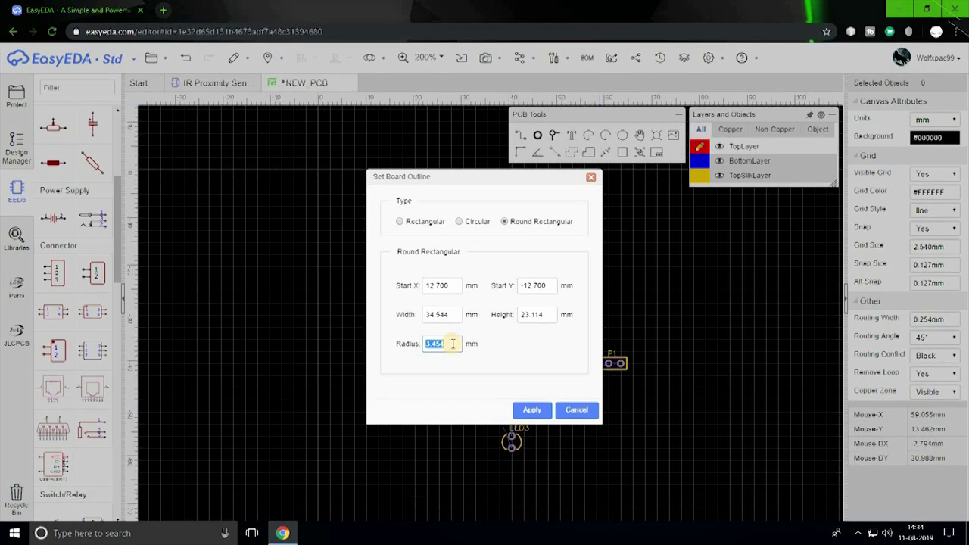
{"action": "type", "text": "3.000"}
{"action": "left_click", "coordinate": [523, 409]}
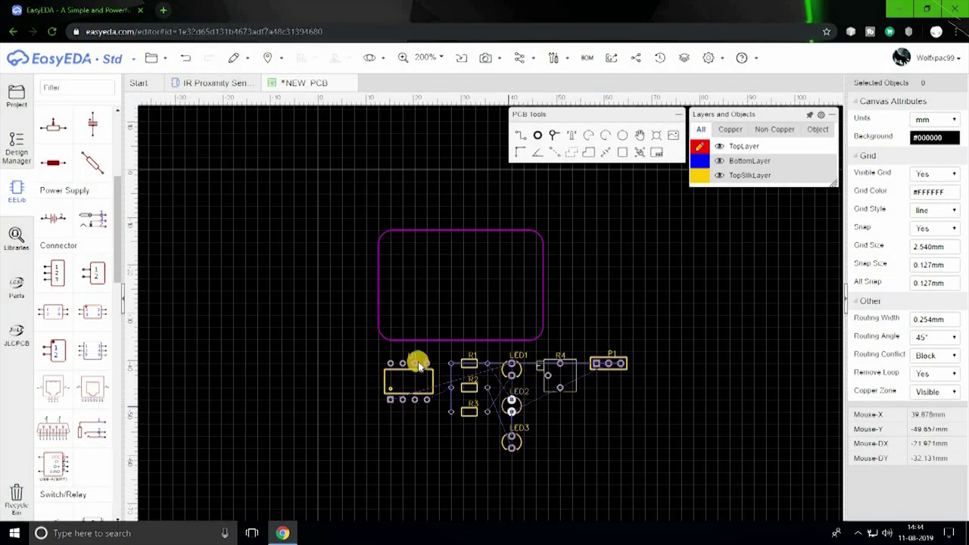
Place U1, P1, R4 and R1 inside the board outline, with P1 rotated to 90° beside U1
{"action": "left_click_drag", "start_coordinate": [419, 364], "coordinate": [499, 272]}
{"action": "left_click_drag", "start_coordinate": [608, 364], "coordinate": [544, 286]}
{"action": "key", "text": "space"}
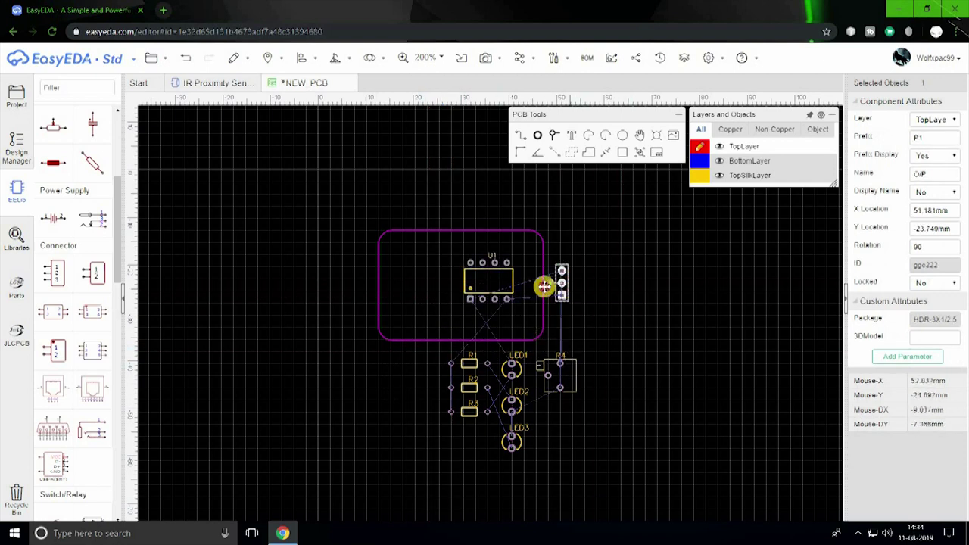
{"action": "left_click_drag", "start_coordinate": [539, 368], "coordinate": [421, 310]}
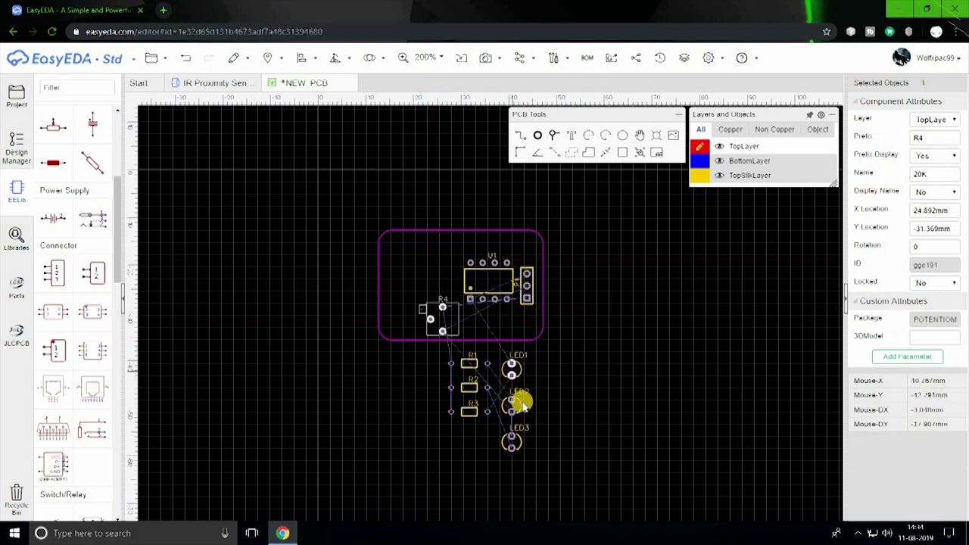
{"action": "left_click_drag", "start_coordinate": [452, 257], "coordinate": [450, 254]}
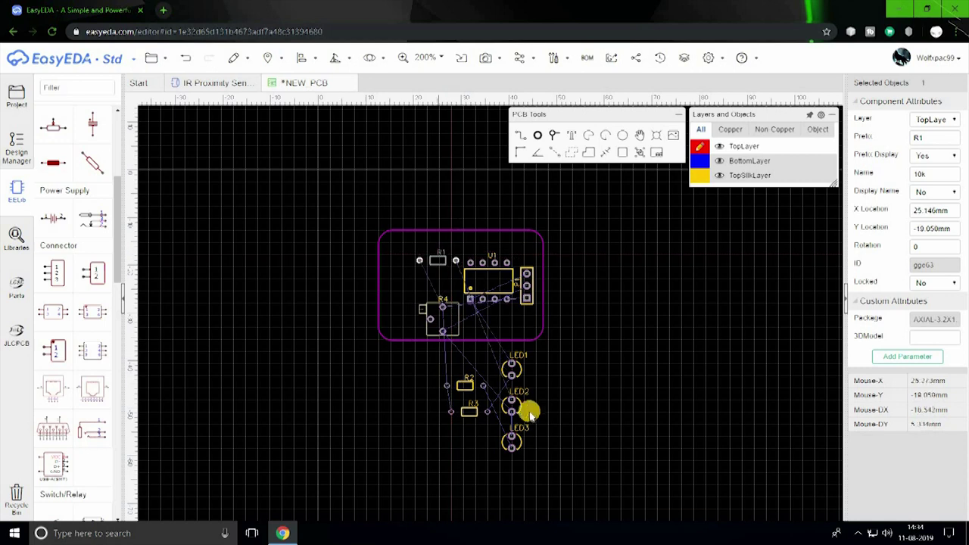
Using the schematic as reference, place LED1 below P1, R3 beside it, and LED2 at the board's left edge
{"action": "left_click", "coordinate": [217, 82]}
{"action": "left_click", "coordinate": [303, 82]}
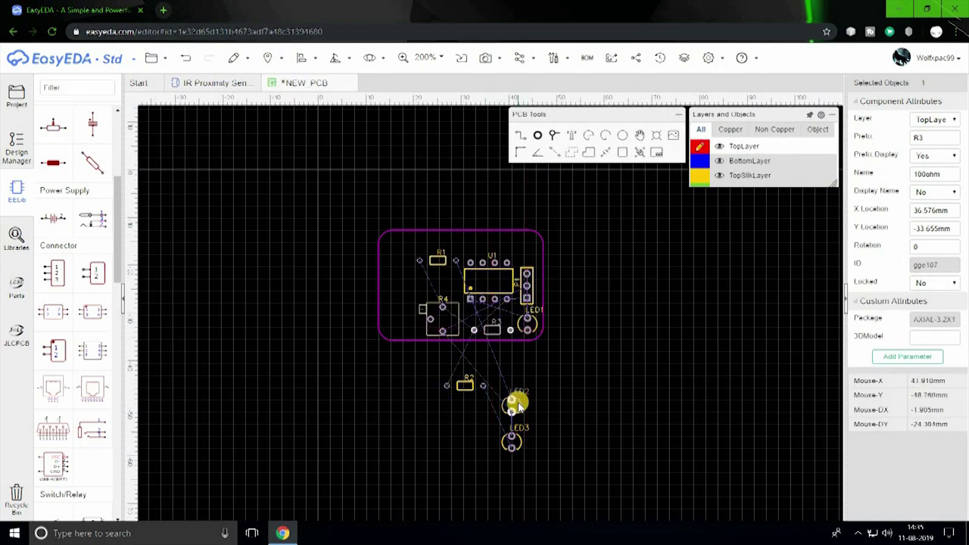
{"action": "left_click", "coordinate": [205, 83]}
{"action": "left_click", "coordinate": [299, 82]}
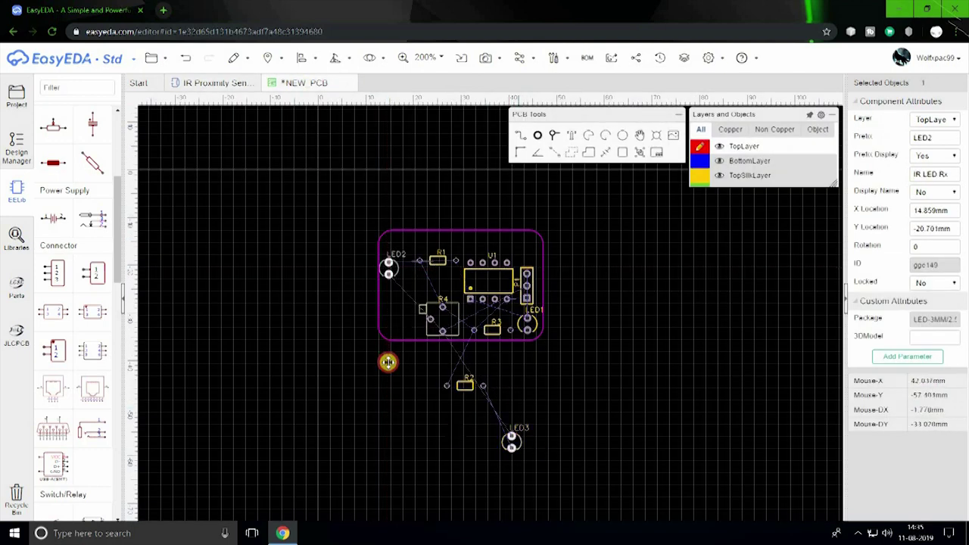
Place LED3 below LED2 and arrange R1 and R2 upright next to the two LEDs
{"action": "scroll", "coordinate": [390, 310], "scroll_direction": "up", "scroll_amount": 5}
{"action": "left_click_drag", "start_coordinate": [389, 362], "coordinate": [404, 281]}
{"action": "left_click_drag", "start_coordinate": [591, 516], "coordinate": [439, 308]}
{"action": "key", "text": "space"}
{"action": "key", "text": "space"}
{"action": "key", "text": "space"}
{"action": "key", "text": "space"}
{"action": "left_click_drag", "start_coordinate": [505, 184], "coordinate": [459, 184]}
{"action": "scroll", "coordinate": [441, 180], "scroll_direction": "down", "scroll_amount": 2}
Reposition the R2 and LED silkscreen labels, and rename the LED2 label RX and the LED3 label TX
{"action": "left_click_drag", "start_coordinate": [456, 281], "coordinate": [421, 283]}
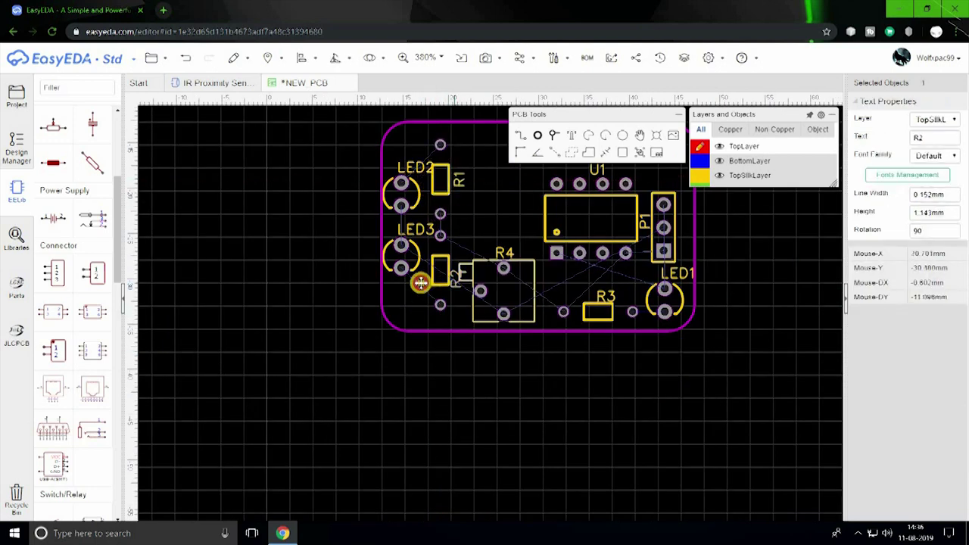
{"action": "left_click_drag", "start_coordinate": [421, 169], "coordinate": [409, 168]}
{"action": "left_click", "coordinate": [224, 85]}
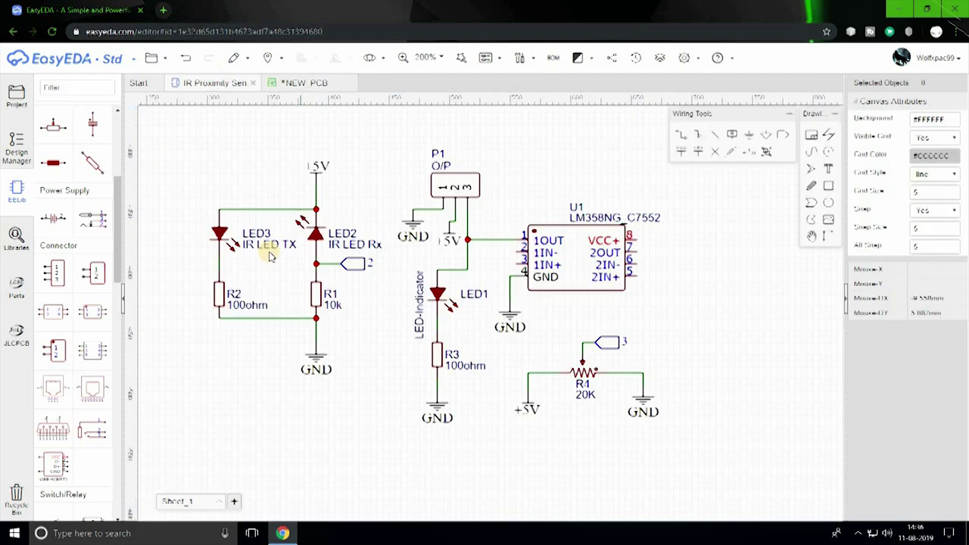
{"action": "left_click", "coordinate": [308, 85]}
{"action": "double_click", "coordinate": [405, 168]}
{"action": "type", "text": "RX"}
{"action": "double_click", "coordinate": [416, 232]}
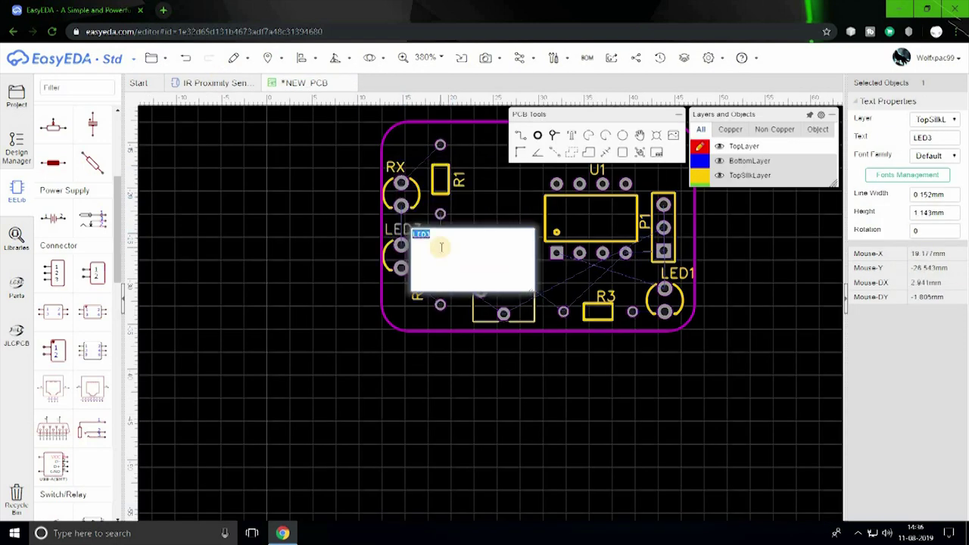
{"action": "type", "text": "TX"}
Rotate R4 so its adjuster faces the board's lower edge, and reposition U1 and P1 inside the outline
{"action": "left_click", "coordinate": [494, 209]}
{"action": "mouse_move", "coordinate": [504, 291]}
{"action": "left_mouse_down"}
{"action": "mouse_move", "coordinate": [507, 283]}
{"action": "mouse_move", "coordinate": [508, 302]}
{"action": "left_mouse_up"}
{"action": "key", "text": "space"}
{"action": "left_click_drag", "start_coordinate": [599, 207], "coordinate": [584, 194]}
{"action": "scroll", "coordinate": [676, 240], "scroll_direction": "down", "scroll_amount": 1}
{"action": "right_click_drag", "start_coordinate": [677, 241], "coordinate": [585, 284]}
{"action": "left_click_drag", "start_coordinate": [577, 273], "coordinate": [568, 256]}
{"action": "left_click", "coordinate": [580, 323]}
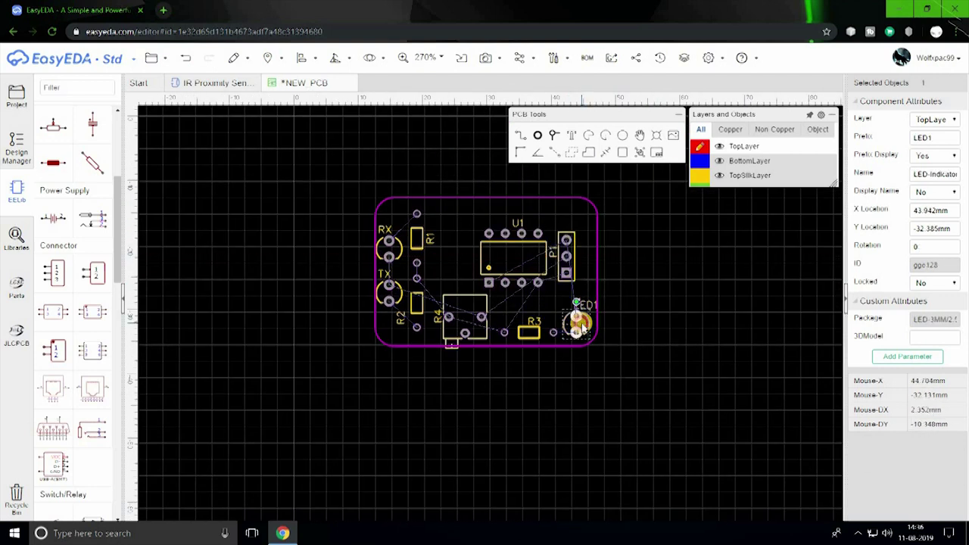
Move the board outline's right edge and its two rounded corners outward by about 3.5 mm
{"action": "scroll", "coordinate": [589, 269], "scroll_direction": "up", "scroll_amount": 1}
{"action": "right_click_drag", "start_coordinate": [588, 268], "coordinate": [559, 274]}
{"action": "left_click", "coordinate": [569, 267]}
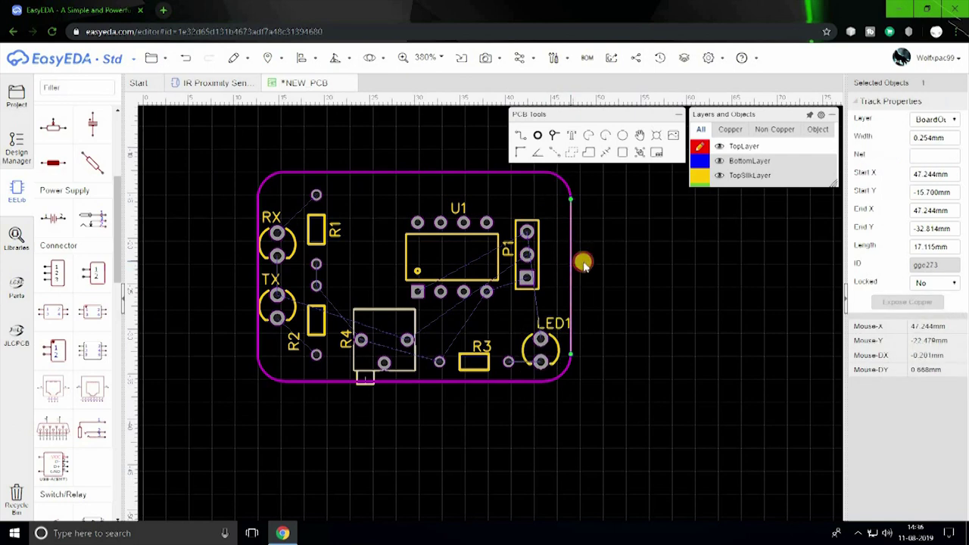
{"action": "left_click_drag", "start_coordinate": [583, 263], "coordinate": [604, 259]}
{"action": "left_click", "coordinate": [599, 190]}
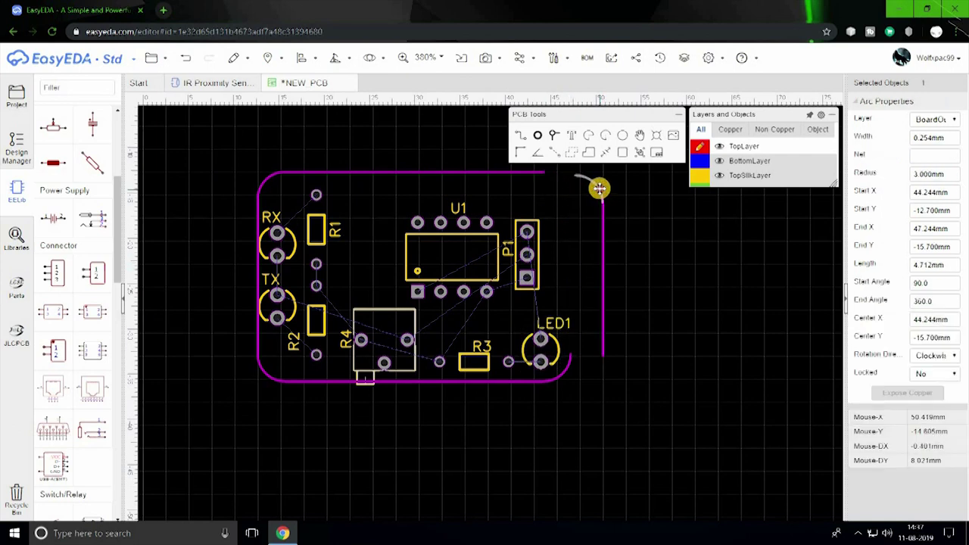
{"action": "left_click_drag", "start_coordinate": [564, 375], "coordinate": [598, 373]}
Align the two moved corner arcs precisely with the ends of the outline's right edge
{"action": "scroll", "coordinate": [608, 355], "scroll_direction": "up", "scroll_amount": 5}
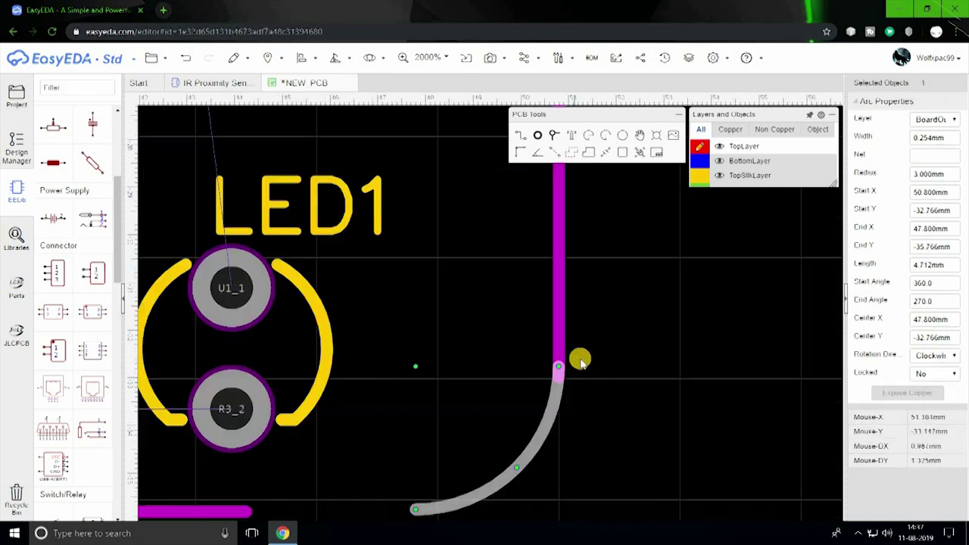
{"action": "scroll", "coordinate": [580, 361], "scroll_direction": "down", "scroll_amount": 5}
{"action": "scroll", "coordinate": [576, 201], "scroll_direction": "up", "scroll_amount": 6}
{"action": "left_click_drag", "start_coordinate": [581, 239], "coordinate": [587, 268]}
{"action": "scroll", "coordinate": [586, 268], "scroll_direction": "down", "scroll_amount": 6}
{"action": "scroll", "coordinate": [581, 388], "scroll_direction": "up", "scroll_amount": 3}
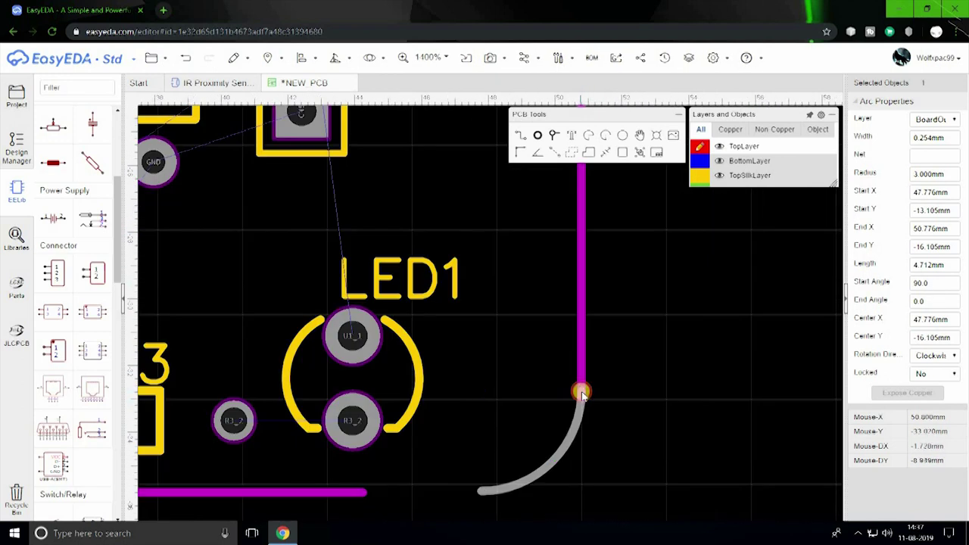
{"action": "left_click_drag", "start_coordinate": [580, 392], "coordinate": [585, 390]}
{"action": "scroll", "coordinate": [600, 365], "scroll_direction": "down", "scroll_amount": 3}
Extend the bottom and top lines of the board outline to meet the moved corner arcs
{"action": "left_click_drag", "start_coordinate": [473, 435], "coordinate": [534, 426]}
{"action": "scroll", "coordinate": [530, 439], "scroll_direction": "up", "scroll_amount": 5}
{"action": "left_click", "coordinate": [535, 427]}
{"action": "scroll", "coordinate": [535, 426], "scroll_direction": "down", "scroll_amount": 7}
{"action": "scroll", "coordinate": [518, 219], "scroll_direction": "up", "scroll_amount": 3}
{"action": "left_click_drag", "start_coordinate": [430, 205], "coordinate": [512, 203]}
{"action": "scroll", "coordinate": [518, 207], "scroll_direction": "up", "scroll_amount": 5}
{"action": "scroll", "coordinate": [506, 225], "scroll_direction": "down", "scroll_amount": 7}
{"action": "left_click", "coordinate": [513, 364]}
{"action": "scroll", "coordinate": [513, 364], "scroll_direction": "down", "scroll_amount": 4}
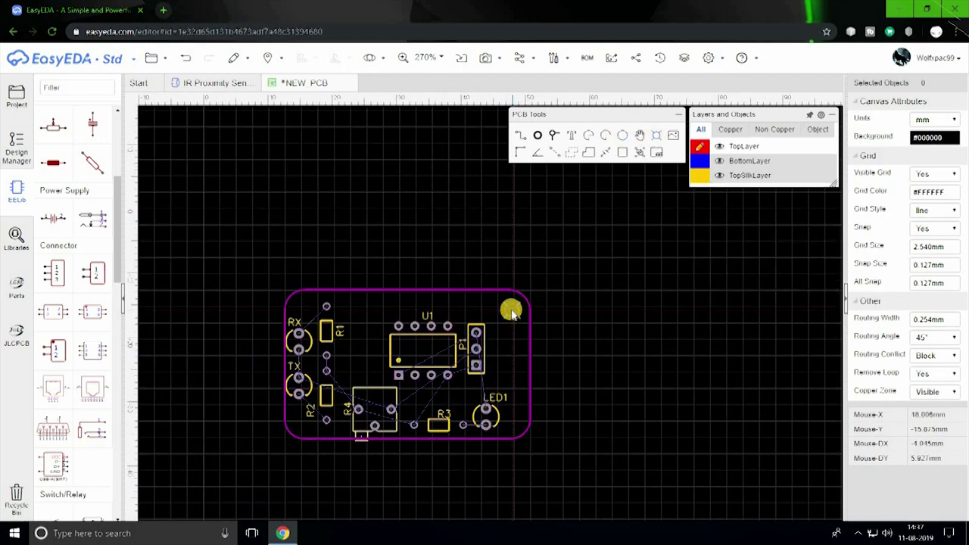
Place mounting holes in the board's two right-hand corners and move LED1 away from the lower hole
{"action": "scroll", "coordinate": [510, 307], "scroll_direction": "up", "scroll_amount": 4}
{"action": "scroll", "coordinate": [507, 363], "scroll_direction": "down", "scroll_amount": 3}
{"action": "scroll", "coordinate": [506, 487], "scroll_direction": "up", "scroll_amount": 3}
{"action": "left_click_drag", "start_coordinate": [503, 457], "coordinate": [399, 457]}
{"action": "left_click_drag", "start_coordinate": [447, 439], "coordinate": [434, 436]}
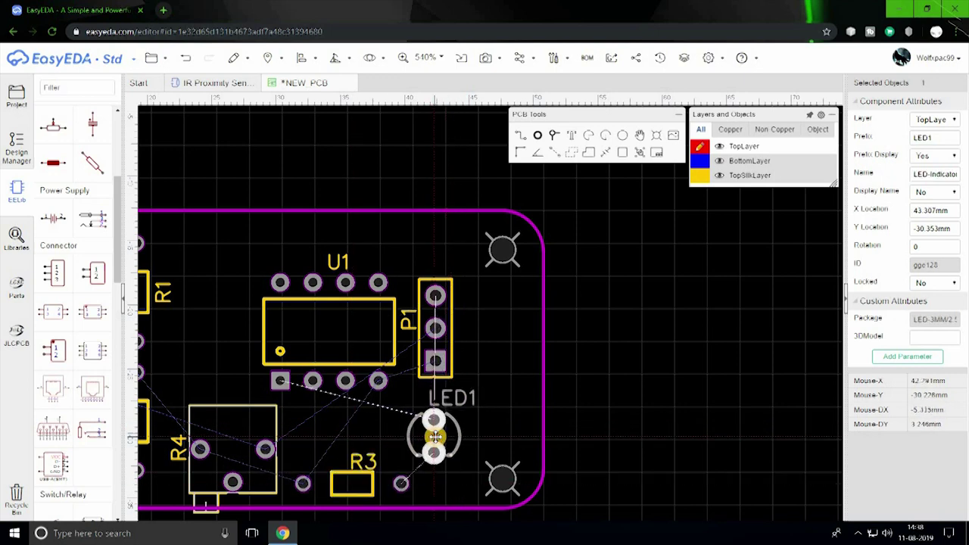
Move P1 between the two mounting holes and shift U1 slightly on the board
{"action": "scroll", "coordinate": [450, 432], "scroll_direction": "down", "scroll_amount": 2}
{"action": "right_click_drag", "start_coordinate": [477, 403], "coordinate": [552, 389]}
{"action": "left_click_drag", "start_coordinate": [527, 378], "coordinate": [557, 388]}
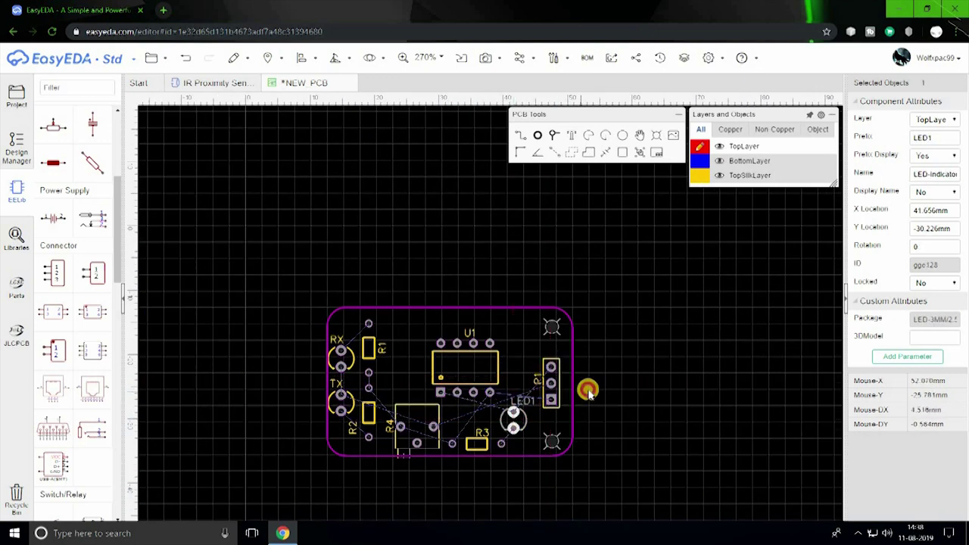
{"action": "left_click", "coordinate": [590, 392]}
{"action": "left_click_drag", "start_coordinate": [476, 370], "coordinate": [471, 368]}
{"action": "right_click_drag", "start_coordinate": [466, 393], "coordinate": [497, 345]}
{"action": "scroll", "coordinate": [486, 356], "scroll_direction": "up", "scroll_amount": 1}
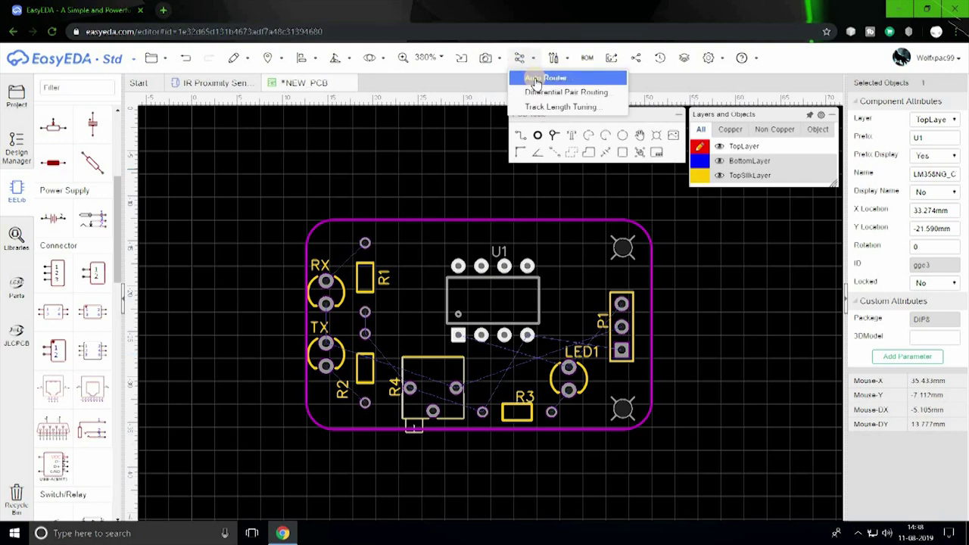
{"action": "left_click", "coordinate": [538, 78]}
{"action": "left_click", "coordinate": [596, 414]}
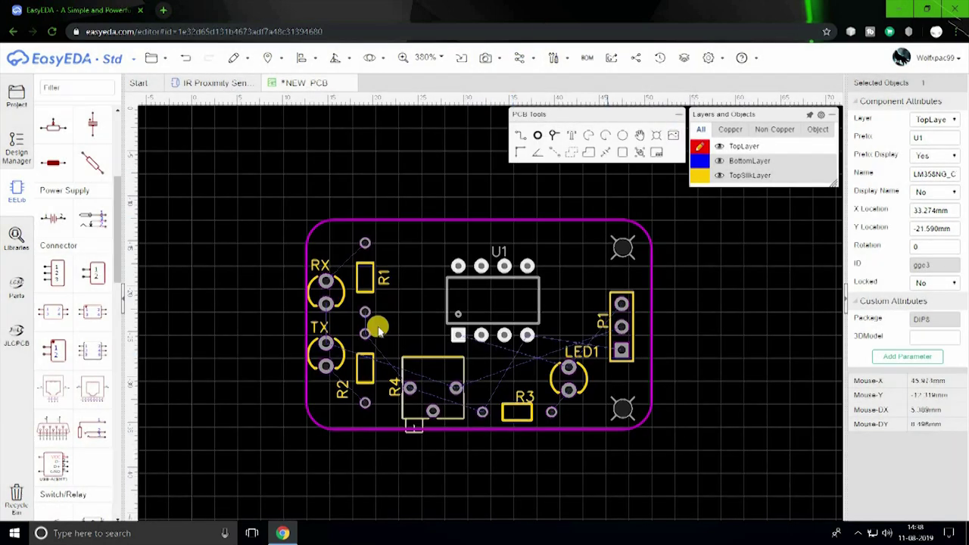
Route top-layer tracks from RX's upper pad to R1, from RX to TX, and from TX's lower pad to R2
{"action": "scroll", "coordinate": [545, 199], "scroll_direction": "up", "scroll_amount": 4}
{"action": "left_click", "coordinate": [290, 223]}
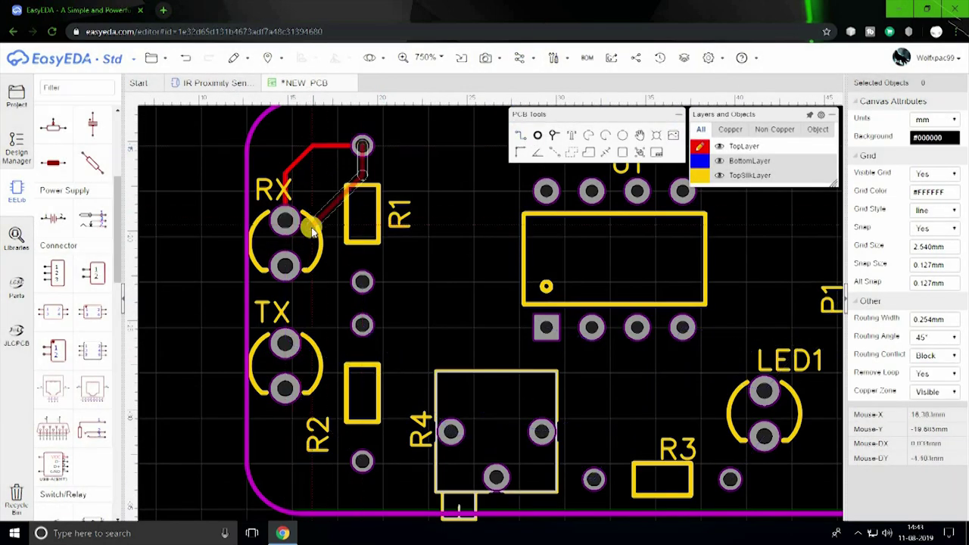
{"action": "right_click", "coordinate": [363, 223]}
{"action": "right_click_drag", "start_coordinate": [485, 270], "coordinate": [586, 246]}
{"action": "left_click", "coordinate": [387, 242]}
{"action": "left_click", "coordinate": [387, 320]}
{"action": "right_click", "coordinate": [405, 320]}
{"action": "left_click", "coordinate": [387, 367]}
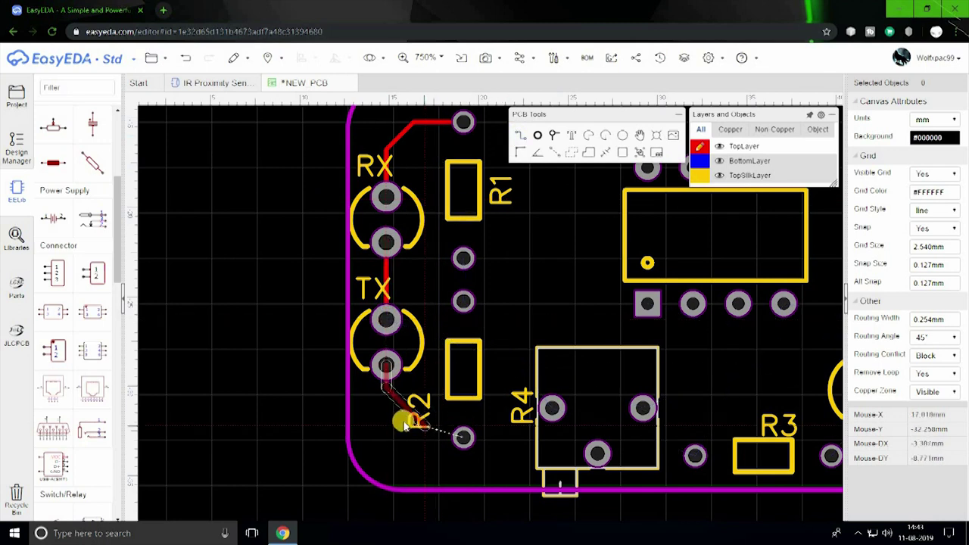
{"action": "left_click", "coordinate": [464, 438]}
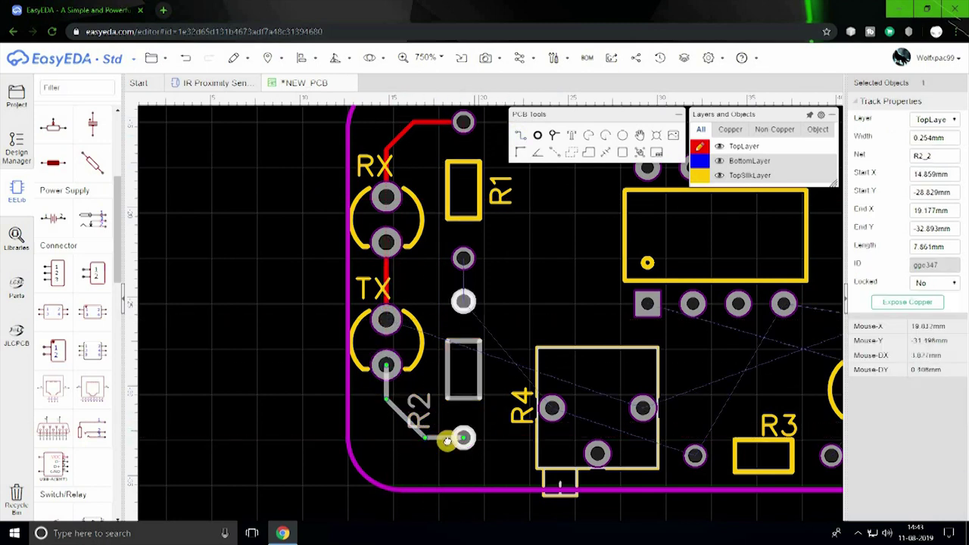
Check the wiper connection in the schematic and route a top-layer track from R4's wiper pad to U1 pin 3
{"action": "scroll", "coordinate": [438, 279], "scroll_direction": "up", "scroll_amount": 2}
{"action": "right_click_drag", "start_coordinate": [438, 279], "coordinate": [179, 202]}
{"action": "right_click_drag", "start_coordinate": [435, 390], "coordinate": [467, 363]}
{"action": "left_click", "coordinate": [221, 82]}
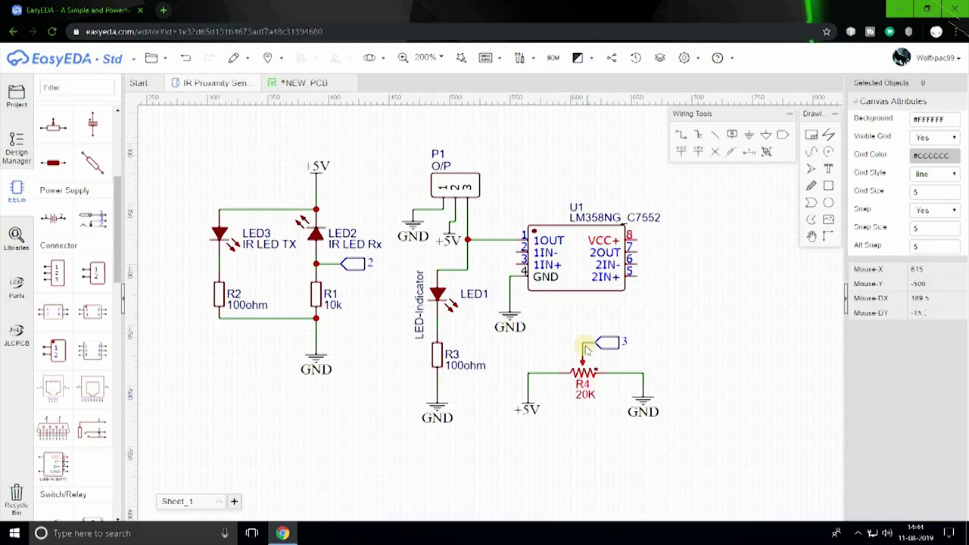
{"action": "left_click", "coordinate": [316, 83]}
{"action": "left_click", "coordinate": [350, 401]}
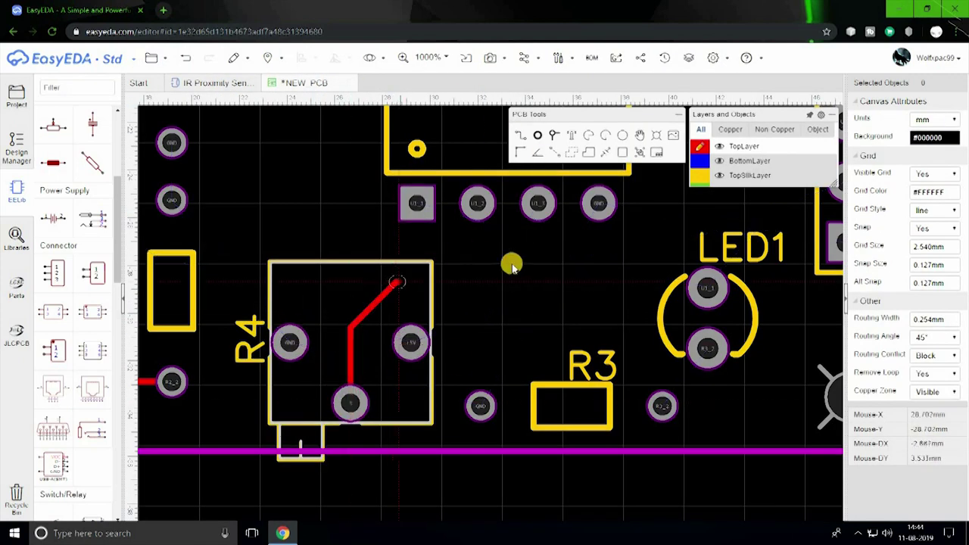
{"action": "left_click", "coordinate": [537, 203]}
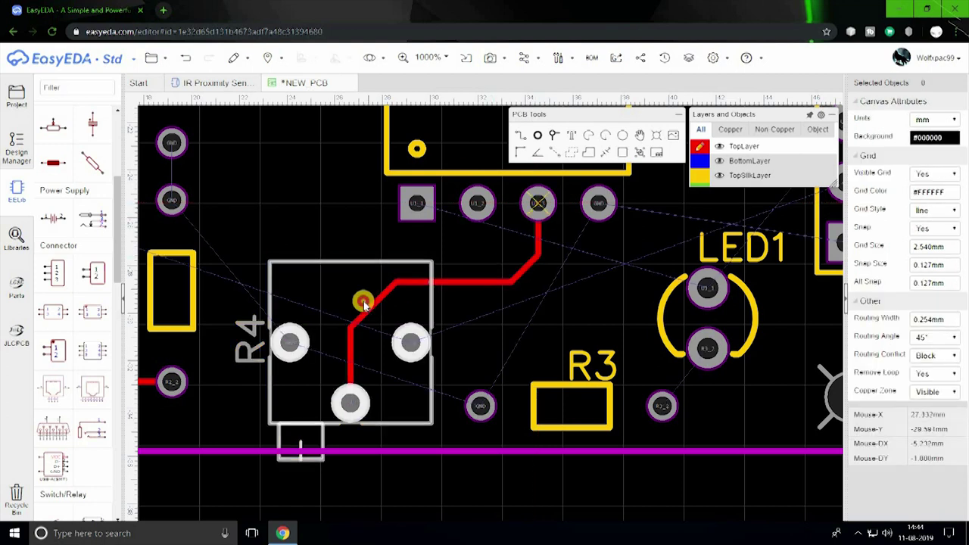
Shift the segments of the track between R4's wiper and U1 pin 3 to adjust its bends
{"action": "left_click_drag", "start_coordinate": [368, 308], "coordinate": [364, 302]}
{"action": "left_click_drag", "start_coordinate": [526, 271], "coordinate": [524, 268]}
{"action": "scroll", "coordinate": [541, 199], "scroll_direction": "up", "scroll_amount": 3}
{"action": "left_click", "coordinate": [513, 309]}
{"action": "scroll", "coordinate": [513, 309], "scroll_direction": "down", "scroll_amount": 3}
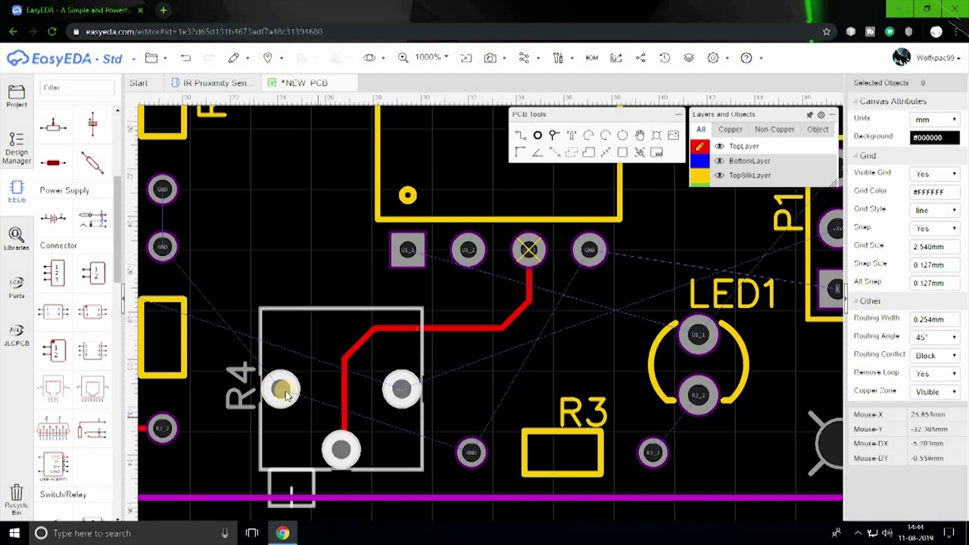
Route a top-layer track from R4's +5V pad to the +5V pad of P1
{"action": "left_click", "coordinate": [402, 389]}
{"action": "left_click", "coordinate": [586, 307]}
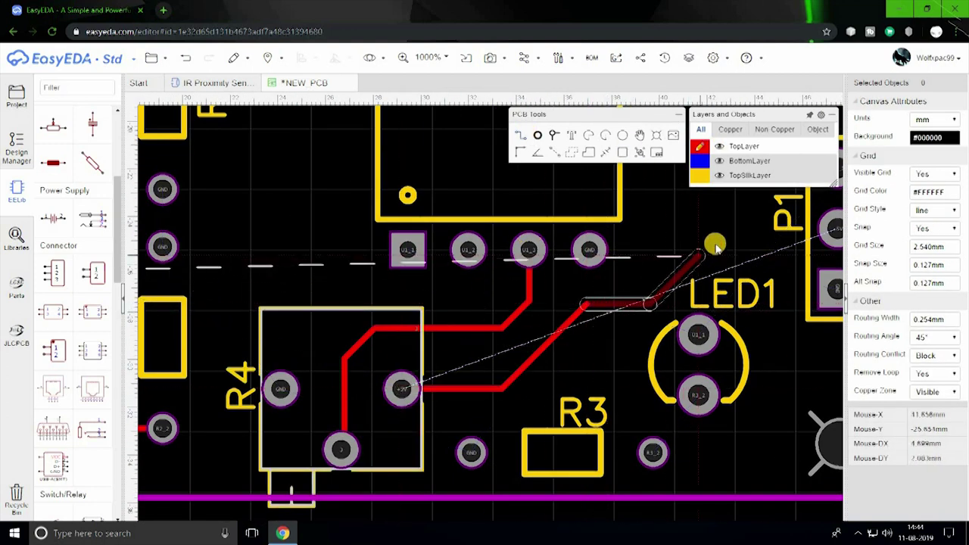
{"action": "left_click", "coordinate": [727, 231]}
{"action": "right_click_drag", "start_coordinate": [837, 230], "coordinate": [674, 266]}
{"action": "left_click", "coordinate": [674, 265]}
Adjust the segments of the +5V track where it passes between U1 and LED1
{"action": "scroll", "coordinate": [613, 271], "scroll_direction": "up", "scroll_amount": 4}
{"action": "left_click", "coordinate": [613, 271]}
{"action": "right_click_drag", "start_coordinate": [405, 361], "coordinate": [585, 309]}
{"action": "scroll", "coordinate": [586, 310], "scroll_direction": "down", "scroll_amount": 4}
{"action": "left_click_drag", "start_coordinate": [496, 347], "coordinate": [500, 325]}
{"action": "left_click_drag", "start_coordinate": [594, 295], "coordinate": [618, 303]}
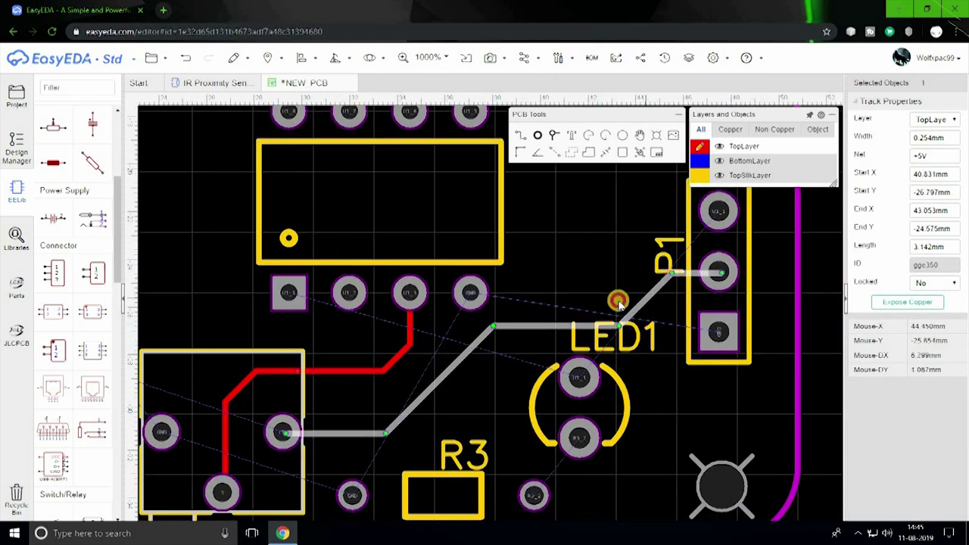
Route a straight top-layer track from R3's right pad to LED1's lower pad and inspect its ends
{"action": "scroll", "coordinate": [567, 465], "scroll_direction": "up", "scroll_amount": 5}
{"action": "left_click", "coordinate": [445, 471]}
{"action": "left_click", "coordinate": [576, 316]}
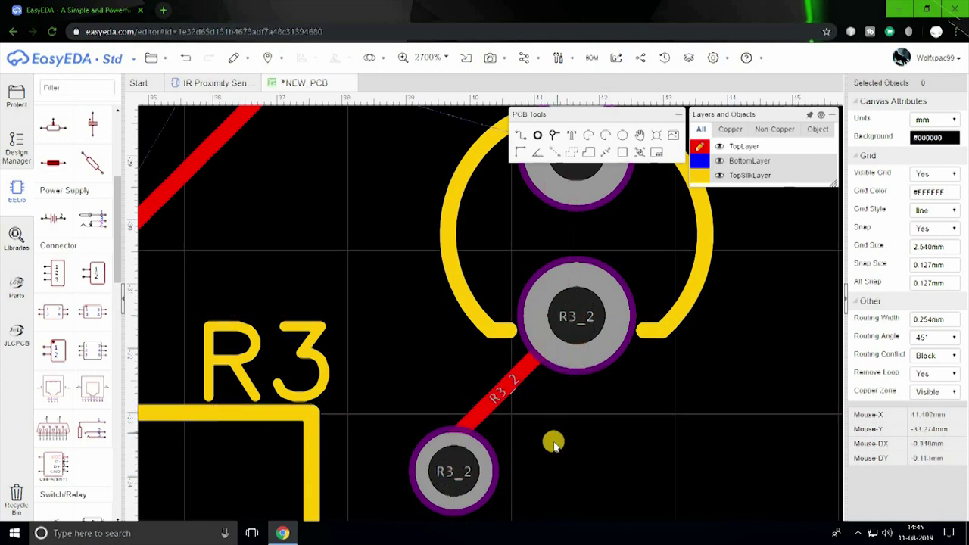
{"action": "scroll", "coordinate": [554, 444], "scroll_direction": "down", "scroll_amount": 5}
{"action": "left_click", "coordinate": [517, 434]}
{"action": "scroll", "coordinate": [540, 430], "scroll_direction": "up", "scroll_amount": 5}
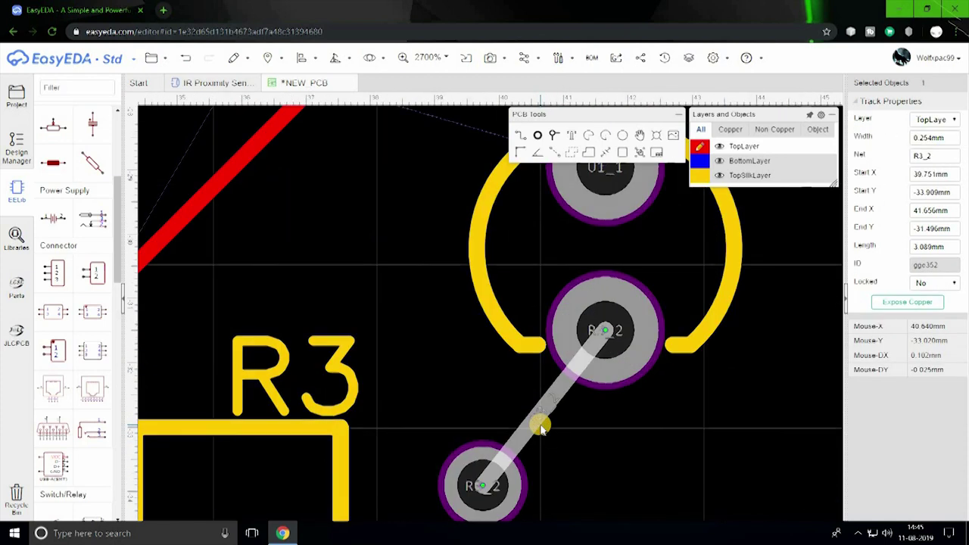
{"action": "scroll", "coordinate": [399, 309], "scroll_direction": "down", "scroll_amount": 5}
{"action": "left_click", "coordinate": [447, 379]}
{"action": "left_click", "coordinate": [454, 376]}
Switch to BottomLayer and route a track from U1 pin 1 to LED1's upper pad
{"action": "scroll", "coordinate": [398, 338], "scroll_direction": "up", "scroll_amount": 4}
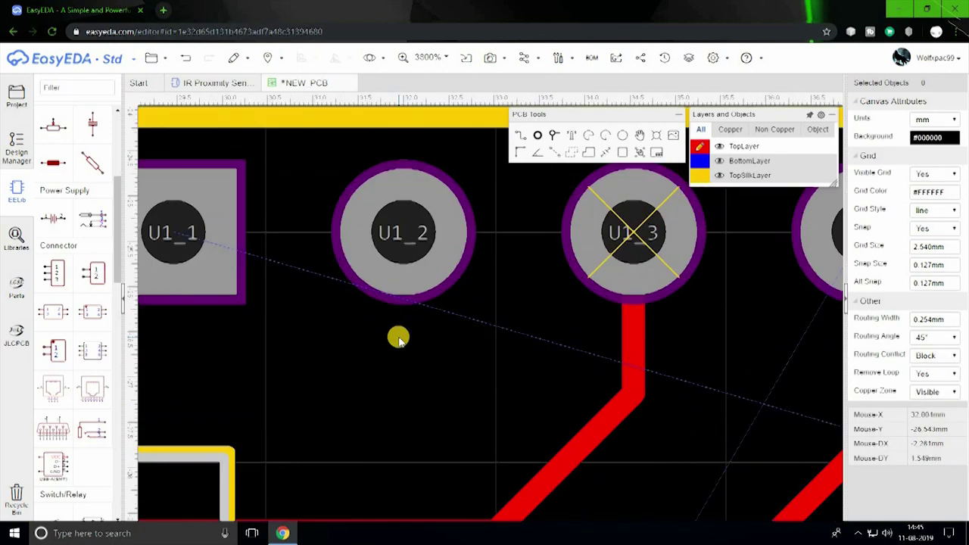
{"action": "scroll", "coordinate": [398, 338], "scroll_direction": "down", "scroll_amount": 4}
{"action": "left_click", "coordinate": [698, 161]}
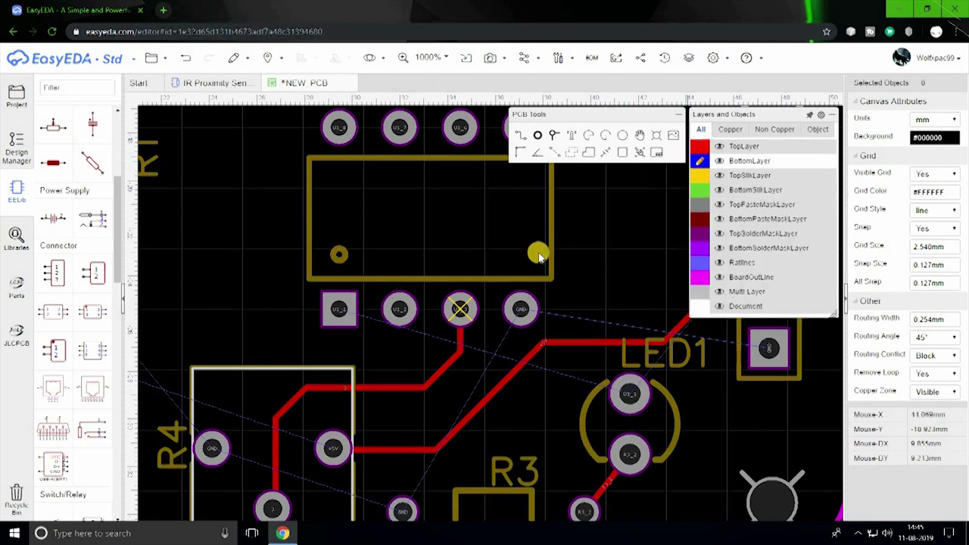
{"action": "scroll", "coordinate": [539, 254], "scroll_direction": "down", "scroll_amount": 1}
{"action": "left_click", "coordinate": [522, 136]}
{"action": "left_click", "coordinate": [389, 296]}
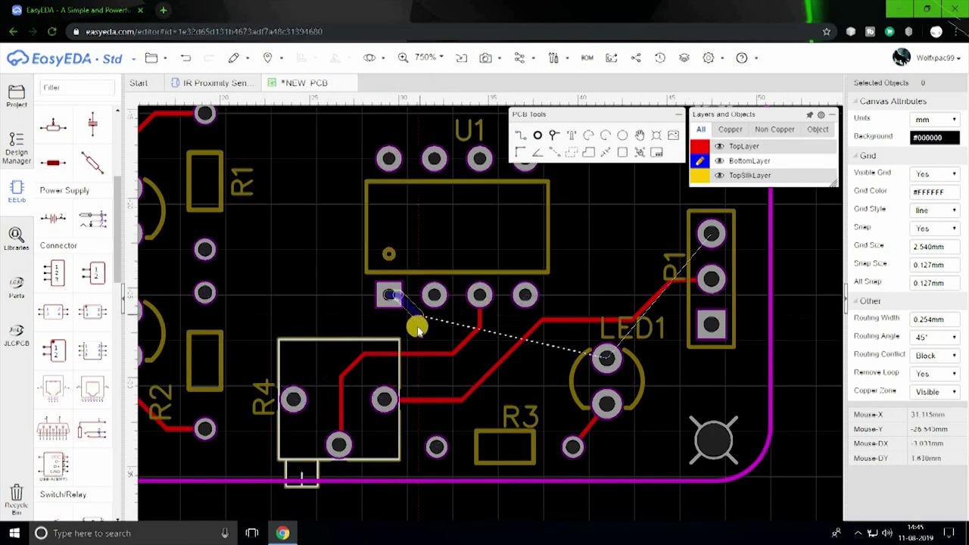
{"action": "left_click", "coordinate": [606, 356]}
Reshape the bottom-layer track so it runs horizontally below U1's pins before reaching LED1's upper pad
{"action": "scroll", "coordinate": [606, 340], "scroll_direction": "up", "scroll_amount": 2}
{"action": "left_click_drag", "start_coordinate": [556, 325], "coordinate": [581, 308]}
{"action": "left_click_drag", "start_coordinate": [225, 325], "coordinate": [238, 307]}
{"action": "left_click_drag", "start_coordinate": [320, 311], "coordinate": [515, 320]}
{"action": "left_click", "coordinate": [521, 362]}
{"action": "scroll", "coordinate": [417, 418], "scroll_direction": "down", "scroll_amount": 3}
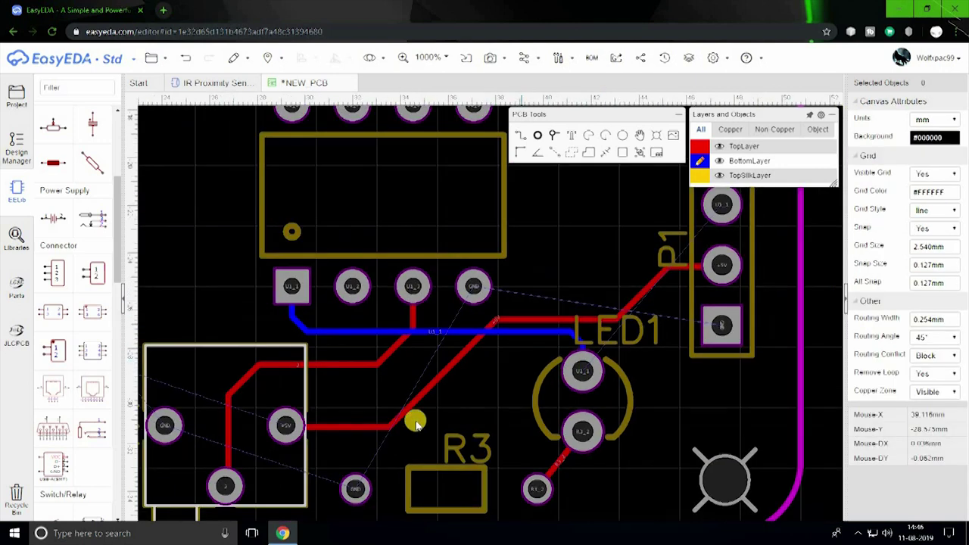
Route a bottom-layer track from LED1's upper pad to the U1_1 pad at P1's upper end, passing left of the connector
{"action": "scroll", "coordinate": [530, 374], "scroll_direction": "up", "scroll_amount": 2}
{"action": "scroll", "coordinate": [803, 225], "scroll_direction": "up", "scroll_amount": 3}
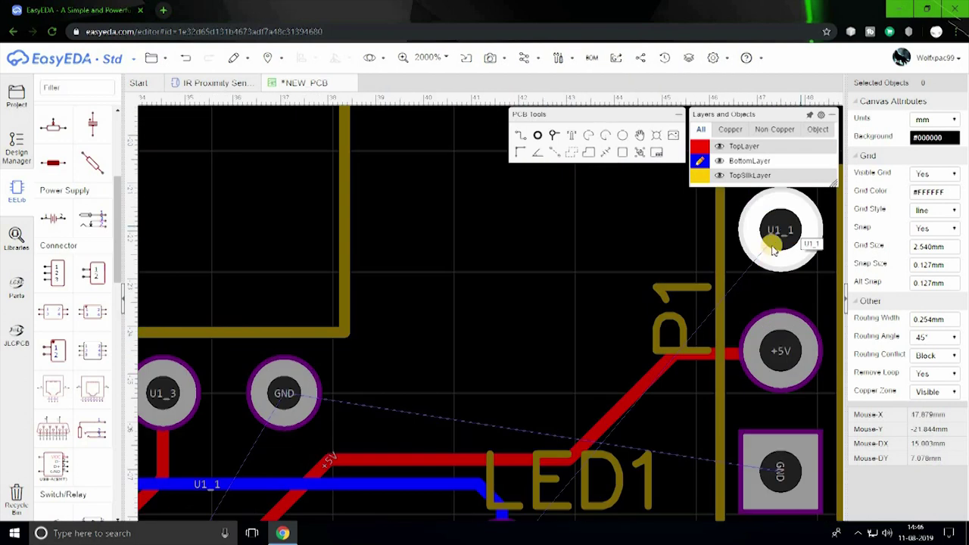
{"action": "scroll", "coordinate": [777, 250], "scroll_direction": "down", "scroll_amount": 2}
{"action": "scroll", "coordinate": [779, 251], "scroll_direction": "up", "scroll_amount": 1}
{"action": "left_click", "coordinate": [521, 139]}
{"action": "left_click", "coordinate": [584, 478]}
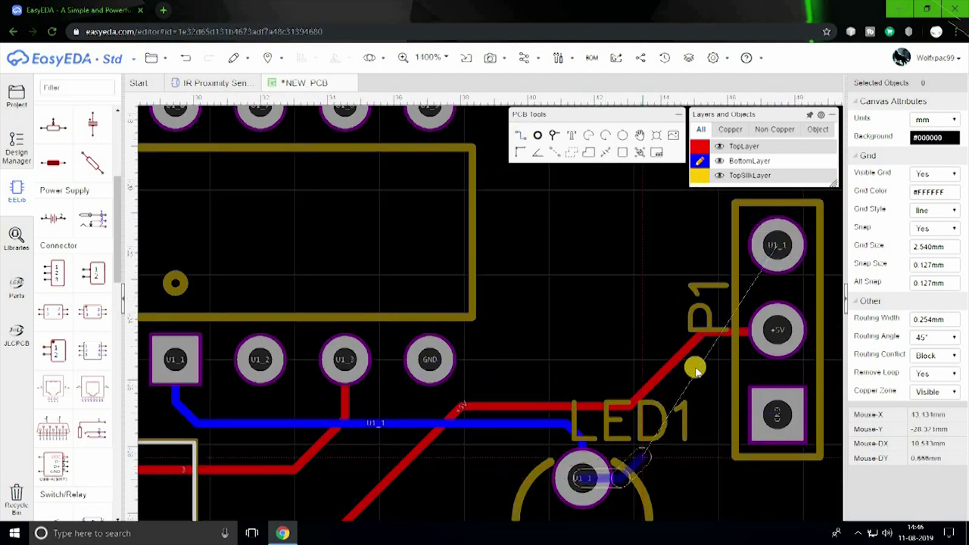
{"action": "left_click", "coordinate": [637, 245]}
{"action": "left_click", "coordinate": [776, 245]}
{"action": "scroll", "coordinate": [674, 285], "scroll_direction": "down", "scroll_amount": 2}
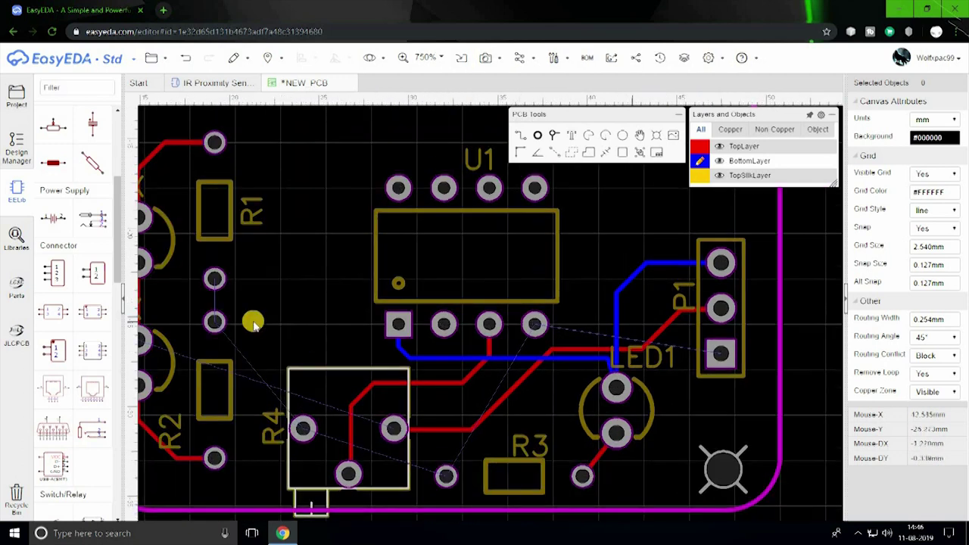
Check net 2 in the schematic and route a bottom-layer track from R1's upper pad to U1 pin 2
{"action": "right_click_drag", "start_coordinate": [177, 190], "coordinate": [283, 205]}
{"action": "left_click", "coordinate": [217, 83]}
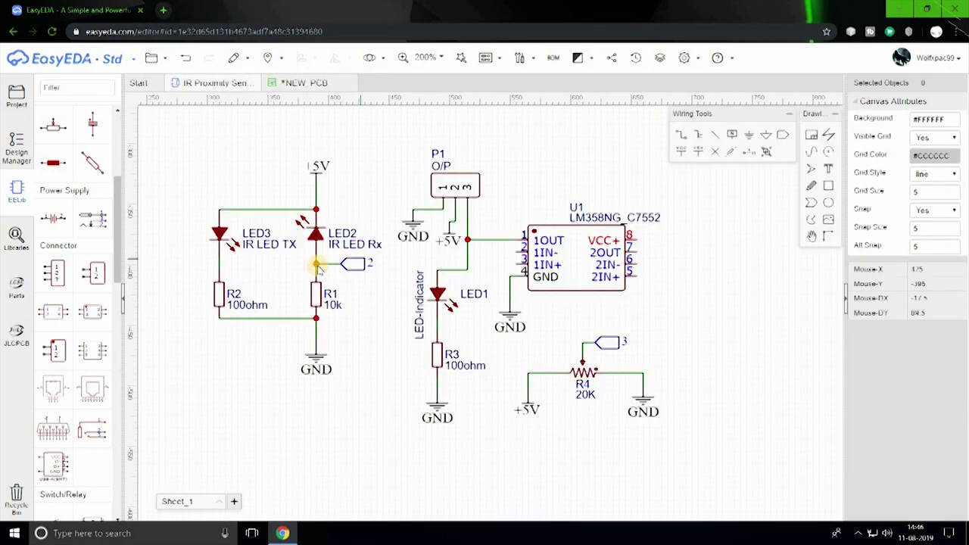
{"action": "left_click", "coordinate": [297, 83]}
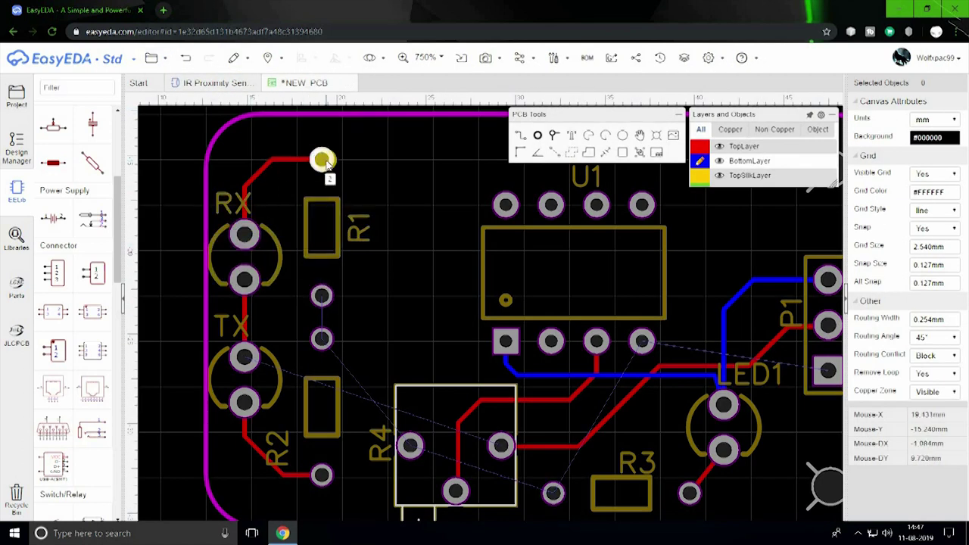
{"action": "left_click", "coordinate": [516, 136]}
{"action": "left_click", "coordinate": [322, 159]}
{"action": "left_click", "coordinate": [415, 198]}
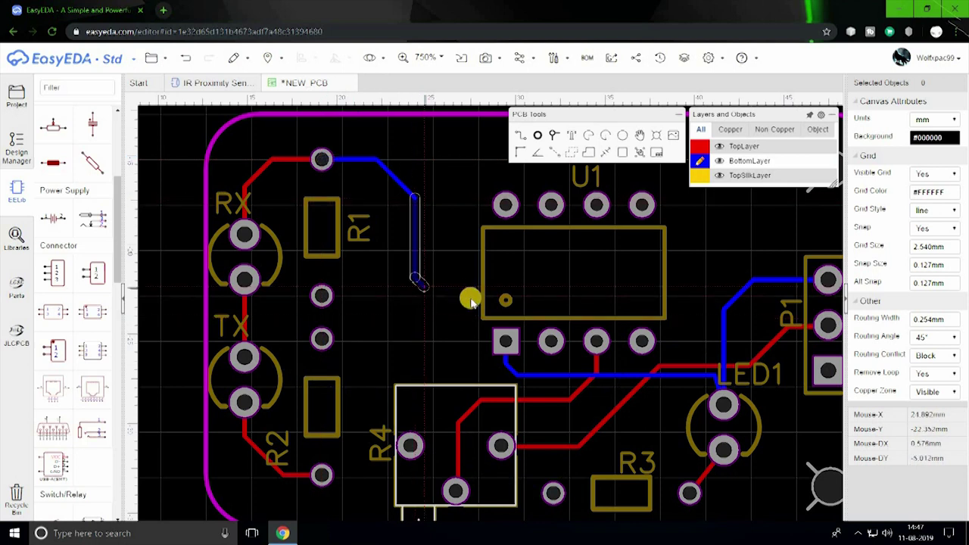
{"action": "left_click", "coordinate": [458, 294]}
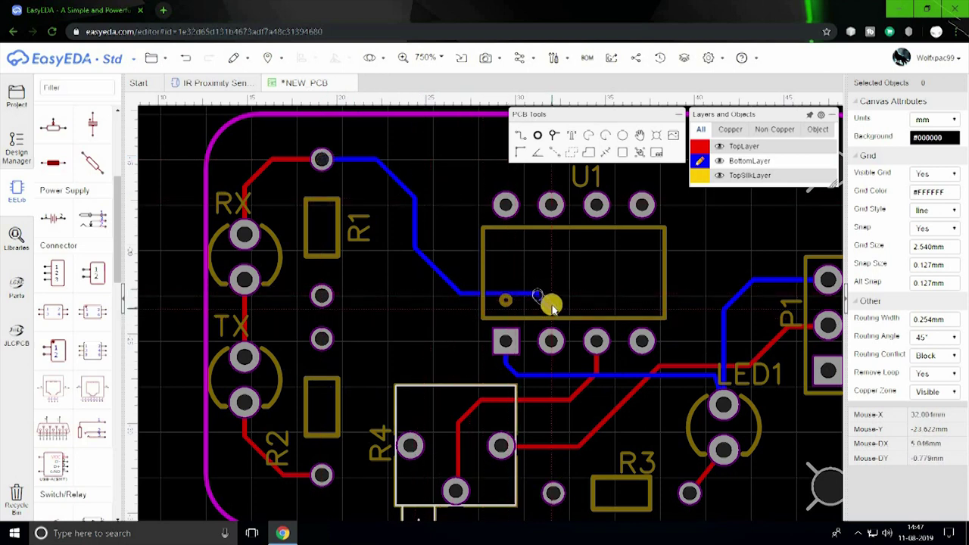
{"action": "left_click", "coordinate": [552, 342]}
Adjust the bends of the net 2 bottom-layer track where it runs between R1 and U1
{"action": "scroll", "coordinate": [538, 277], "scroll_direction": "up", "scroll_amount": 3}
{"action": "scroll", "coordinate": [381, 180], "scroll_direction": "down", "scroll_amount": 2}
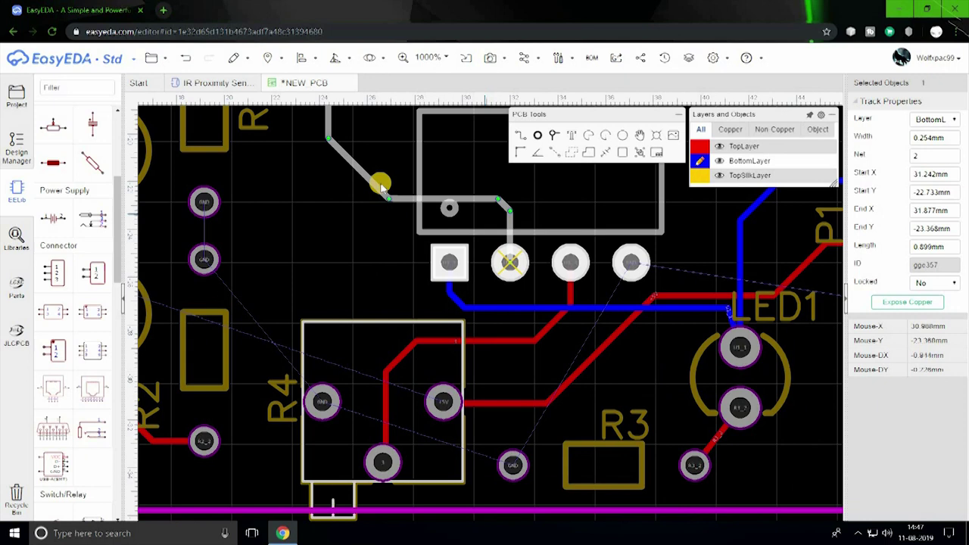
{"action": "right_click_drag", "start_coordinate": [427, 237], "coordinate": [414, 295]}
{"action": "left_click_drag", "start_coordinate": [391, 180], "coordinate": [398, 155]}
{"action": "left_click", "coordinate": [389, 145]}
{"action": "scroll", "coordinate": [442, 306], "scroll_direction": "up", "scroll_amount": 2}
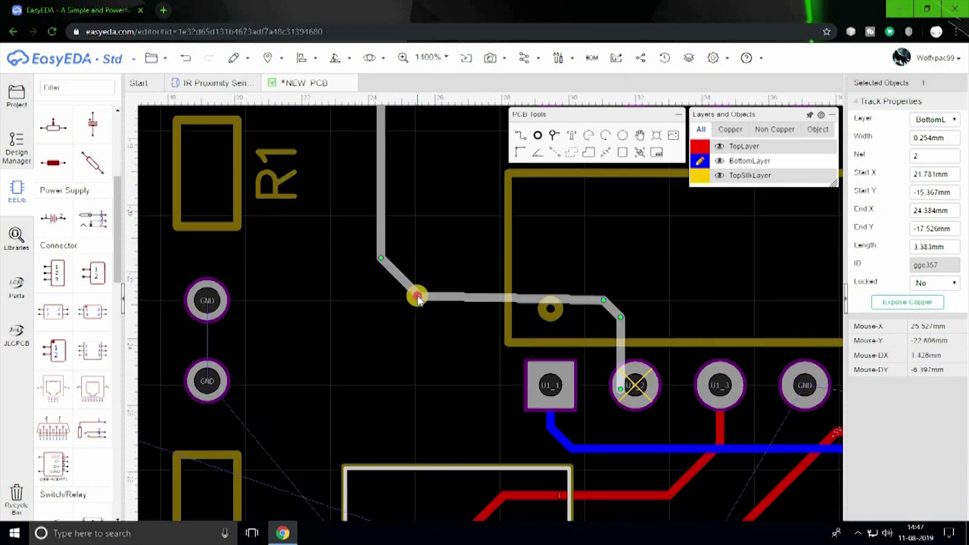
{"action": "left_click_drag", "start_coordinate": [416, 294], "coordinate": [420, 301]}
{"action": "scroll", "coordinate": [393, 280], "scroll_direction": "down", "scroll_amount": 2}
Straighten the first segment of the net 2 track leaving R1's upper pad and deselect the track
{"action": "scroll", "coordinate": [393, 282], "scroll_direction": "down", "scroll_amount": 2}
{"action": "left_click", "coordinate": [331, 229]}
{"action": "scroll", "coordinate": [331, 226], "scroll_direction": "up", "scroll_amount": 4}
{"action": "left_click", "coordinate": [364, 154]}
{"action": "left_click_drag", "start_coordinate": [298, 153], "coordinate": [317, 152]}
{"action": "scroll", "coordinate": [364, 178], "scroll_direction": "down", "scroll_amount": 1}
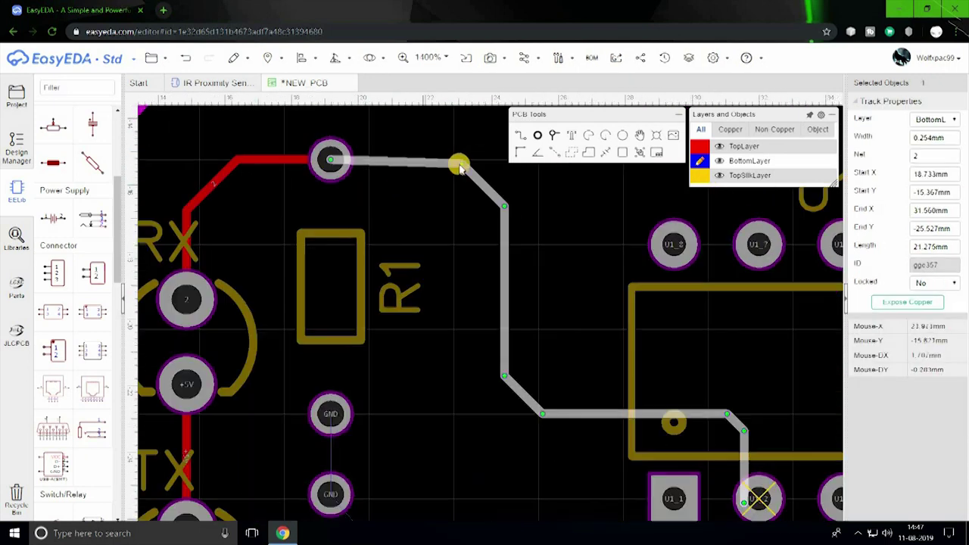
{"action": "left_click", "coordinate": [534, 344]}
{"action": "scroll", "coordinate": [536, 337], "scroll_direction": "down", "scroll_amount": 4}
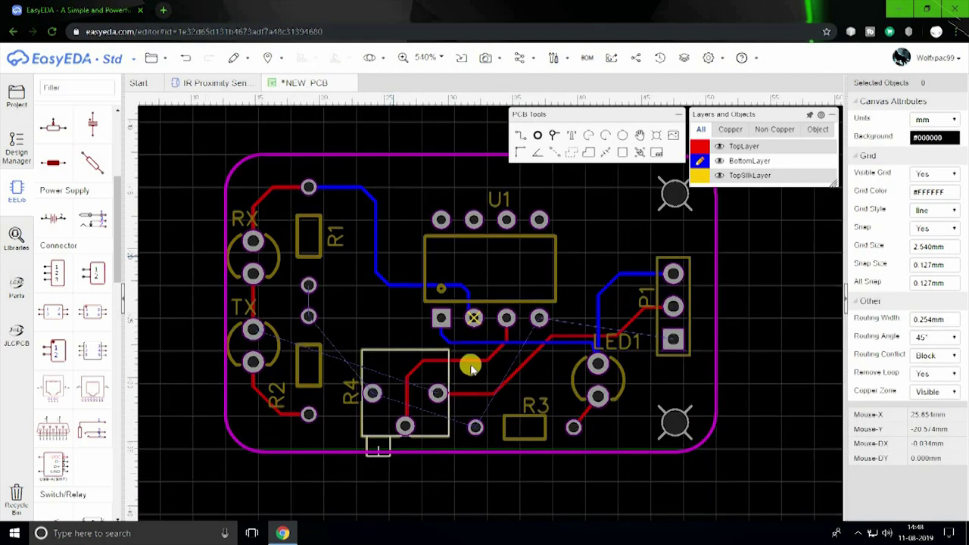
Route the +5V connection on BottomLayer from the TX LED's upper pad to R4's right pad
{"action": "scroll", "coordinate": [318, 418], "scroll_direction": "up", "scroll_amount": 4}
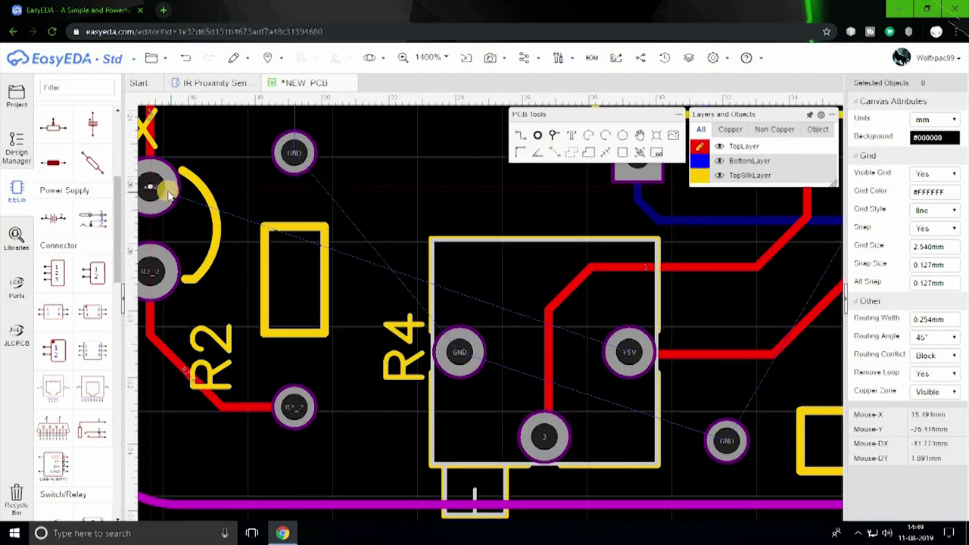
{"action": "key", "text": "b"}
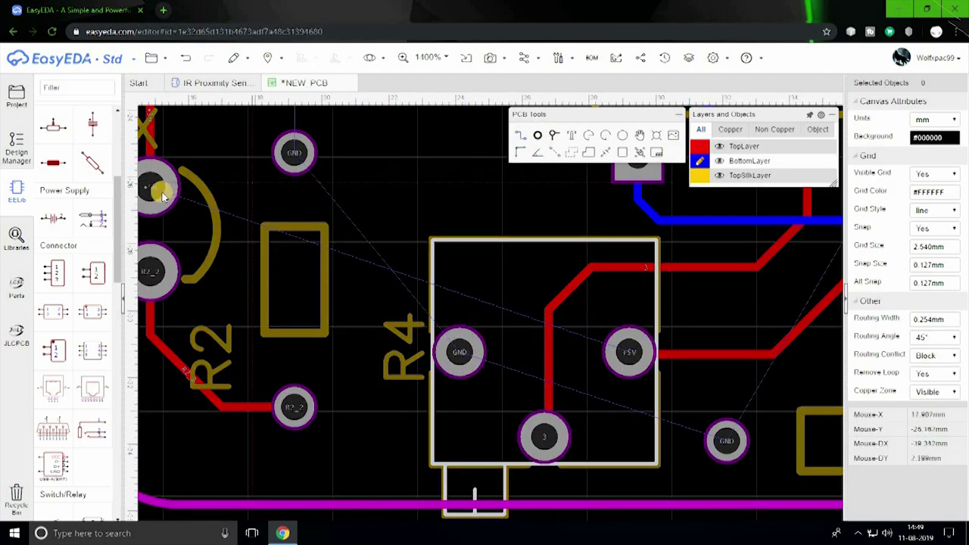
{"action": "left_click", "coordinate": [163, 195]}
{"action": "left_click", "coordinate": [619, 344]}
{"action": "scroll", "coordinate": [660, 209], "scroll_direction": "down", "scroll_amount": 4}
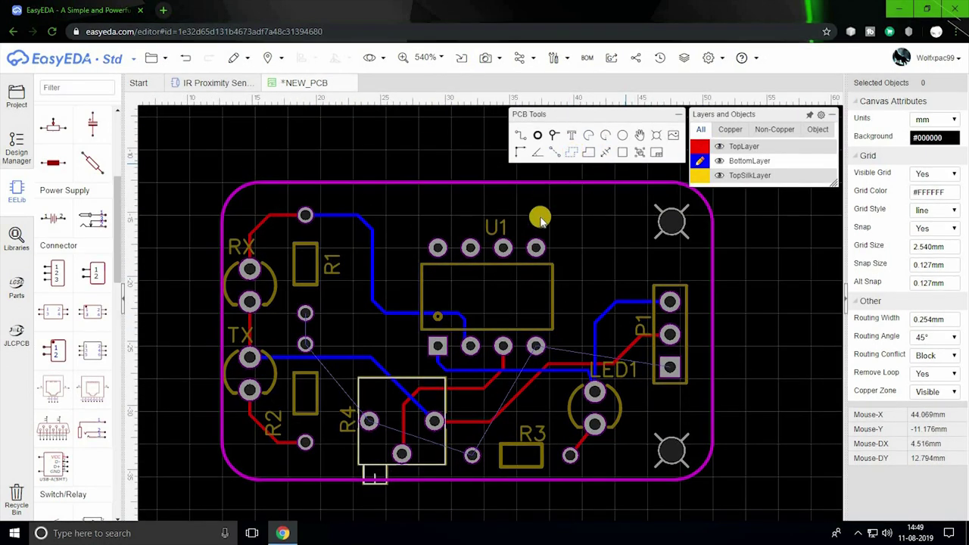
Set the clearance of the bottom-layer GND copper area to 0.4 mm and deselect the area
{"action": "scroll", "coordinate": [530, 210], "scroll_direction": "down", "scroll_amount": 3}
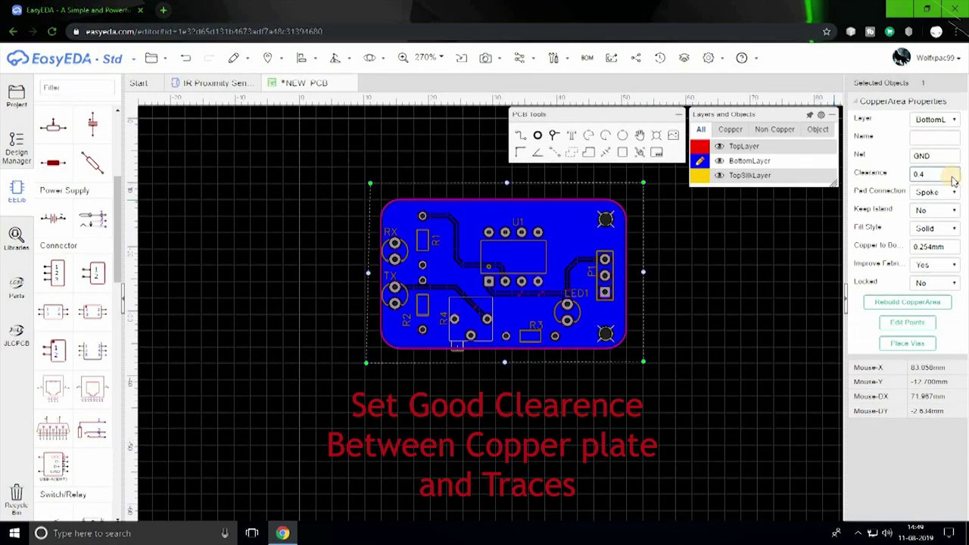
{"action": "key", "text": "Return"}
{"action": "scroll", "coordinate": [515, 301], "scroll_direction": "up", "scroll_amount": 5}
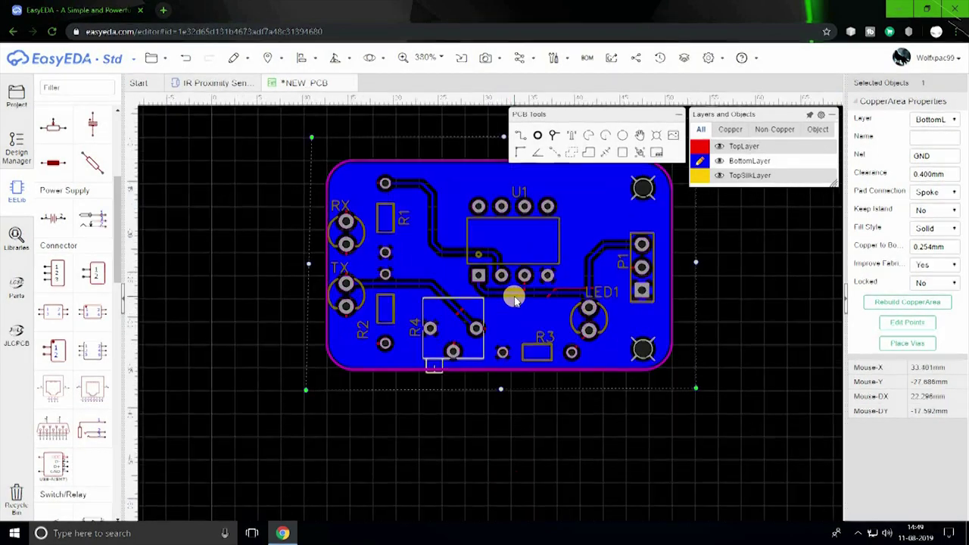
{"action": "scroll", "coordinate": [510, 297], "scroll_direction": "down", "scroll_amount": 3}
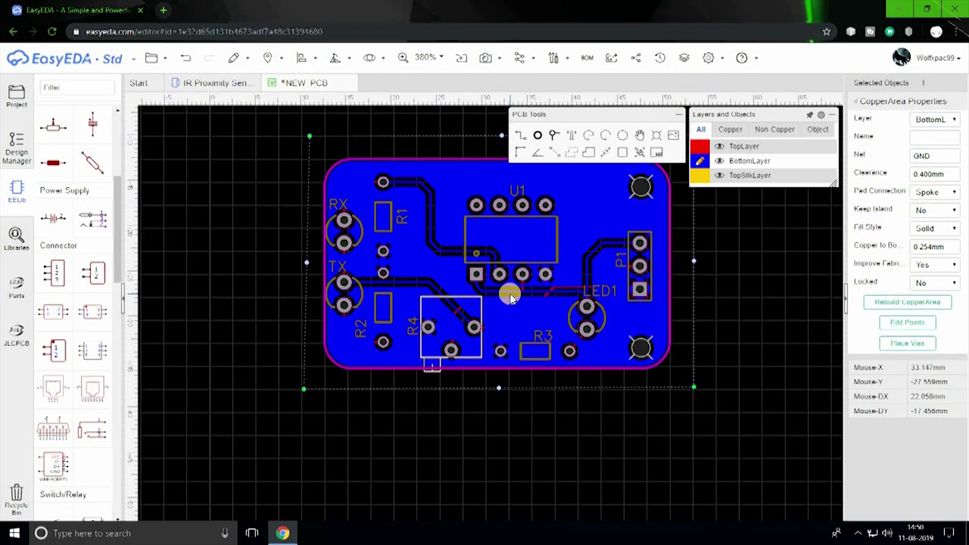
{"action": "scroll", "coordinate": [510, 297], "scroll_direction": "down", "scroll_amount": 1}
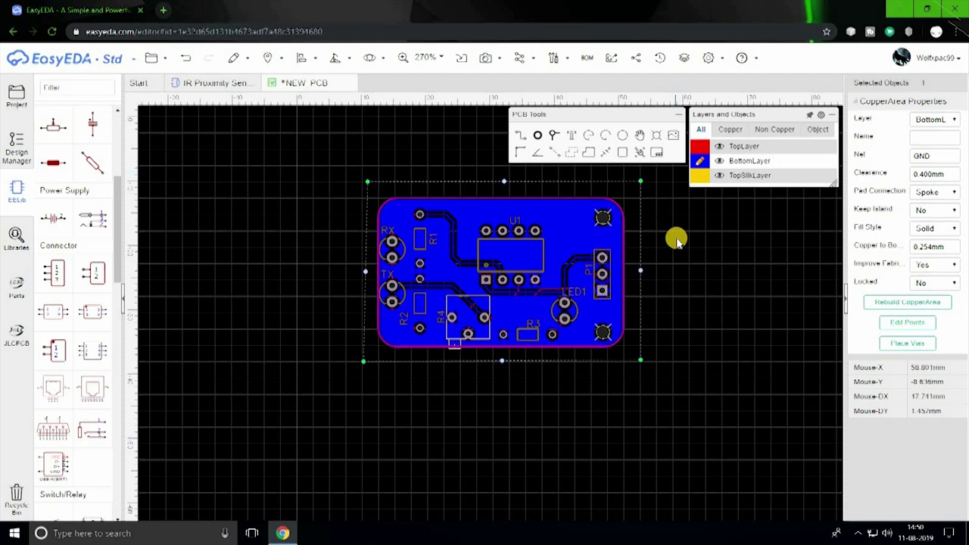
{"action": "right_click_drag", "start_coordinate": [671, 286], "coordinate": [662, 289]}
{"action": "left_click", "coordinate": [662, 288]}
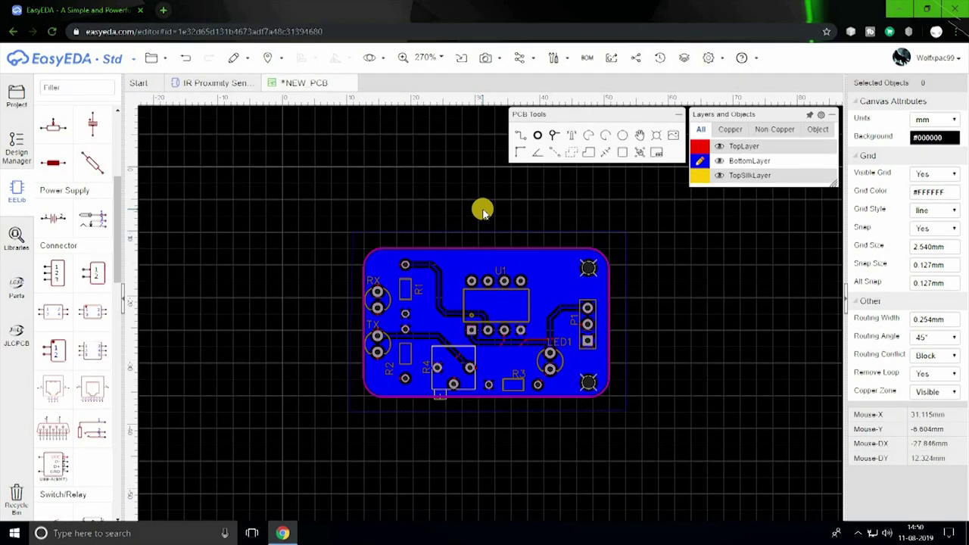
Save the PCB and open the board in 3D view
{"action": "key", "text": "ctrl+s"}
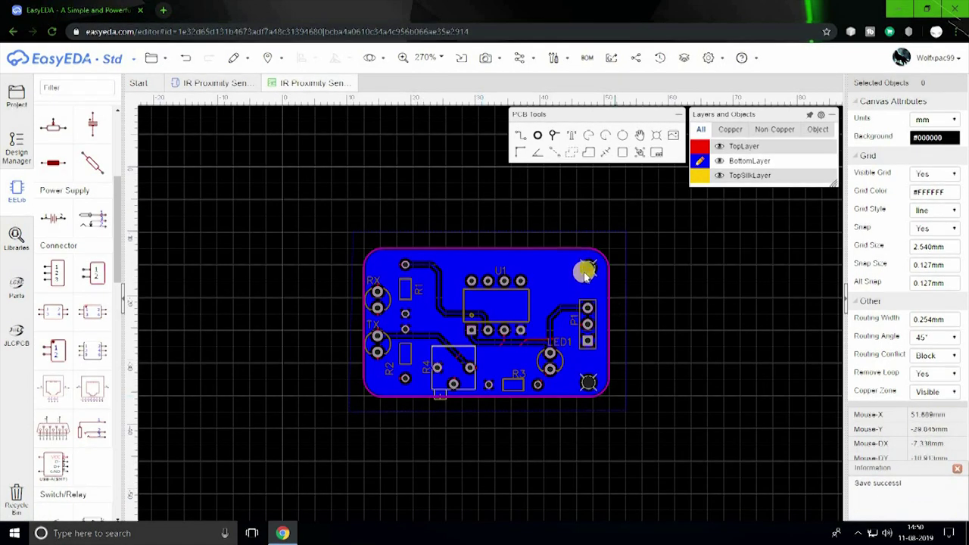
{"action": "mouse_move", "coordinate": [496, 63]}
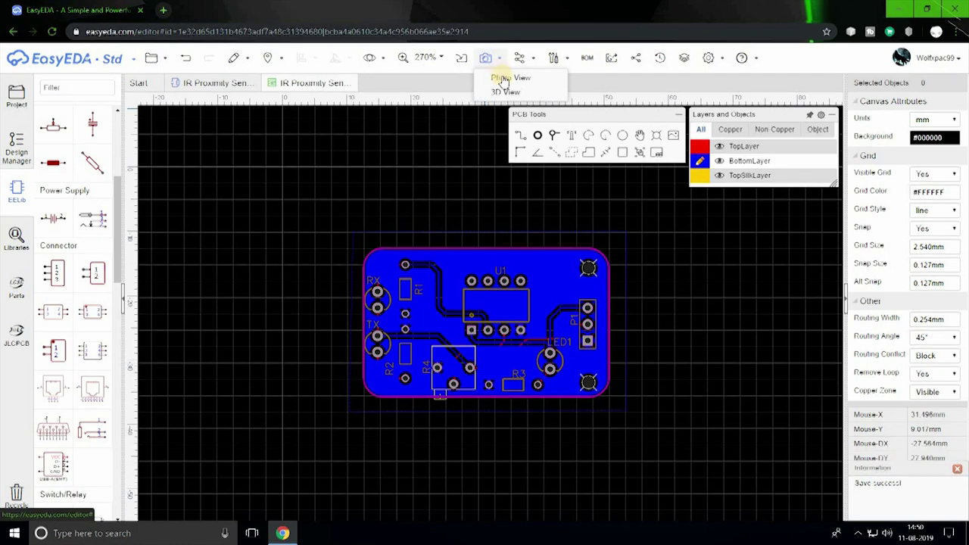
{"action": "left_click", "coordinate": [506, 92]}
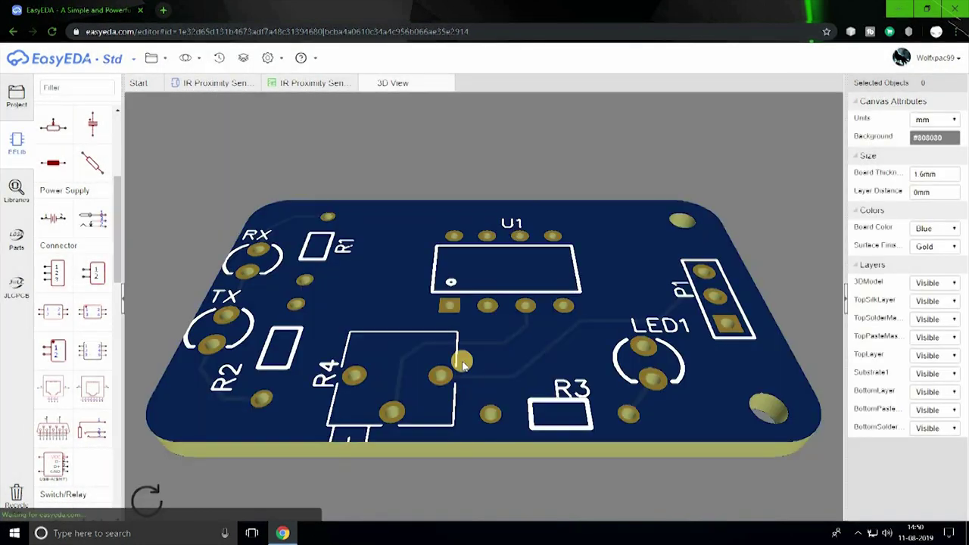
Examine the board's top, underside and edges in the 3D view and close the view
{"action": "left_click_drag", "start_coordinate": [473, 298], "coordinate": [444, 360]}
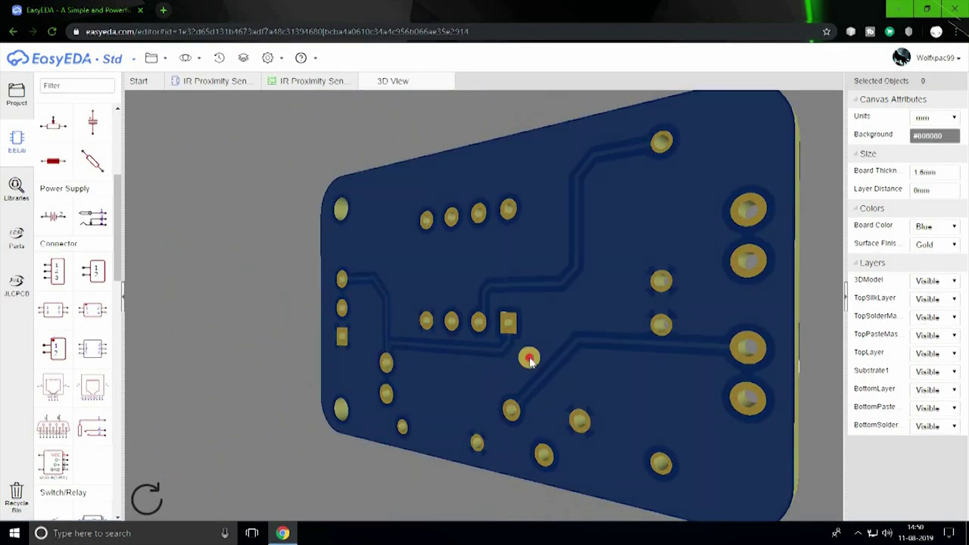
{"action": "left_click_drag", "start_coordinate": [530, 362], "coordinate": [569, 369]}
{"action": "left_click_drag", "start_coordinate": [474, 368], "coordinate": [388, 334]}
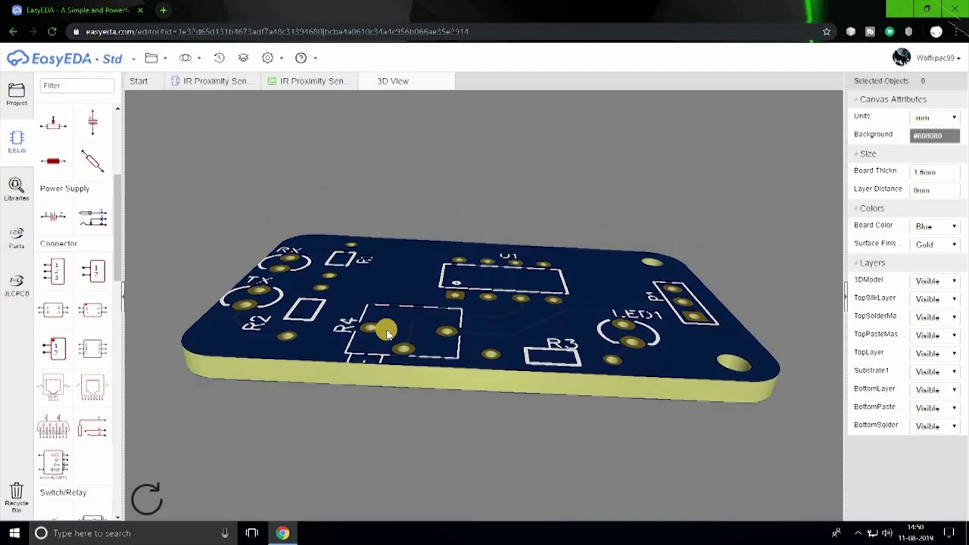
{"action": "left_click_drag", "start_coordinate": [211, 336], "coordinate": [450, 329]}
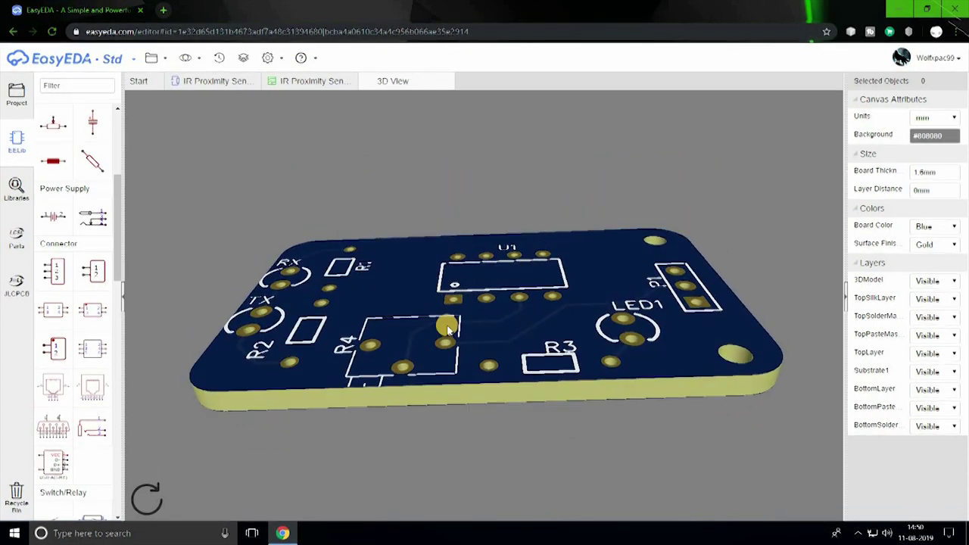
{"action": "left_click_drag", "start_coordinate": [470, 399], "coordinate": [477, 464]}
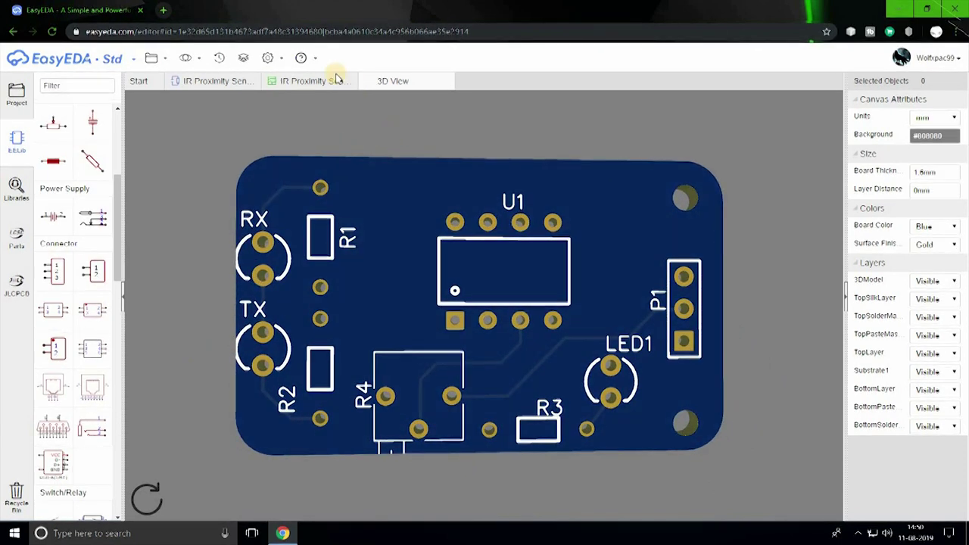
{"action": "left_click", "coordinate": [447, 83]}
Run the design rule check offered before Gerber generation and examine both clearance errors on the board
{"action": "mouse_move", "coordinate": [615, 61]}
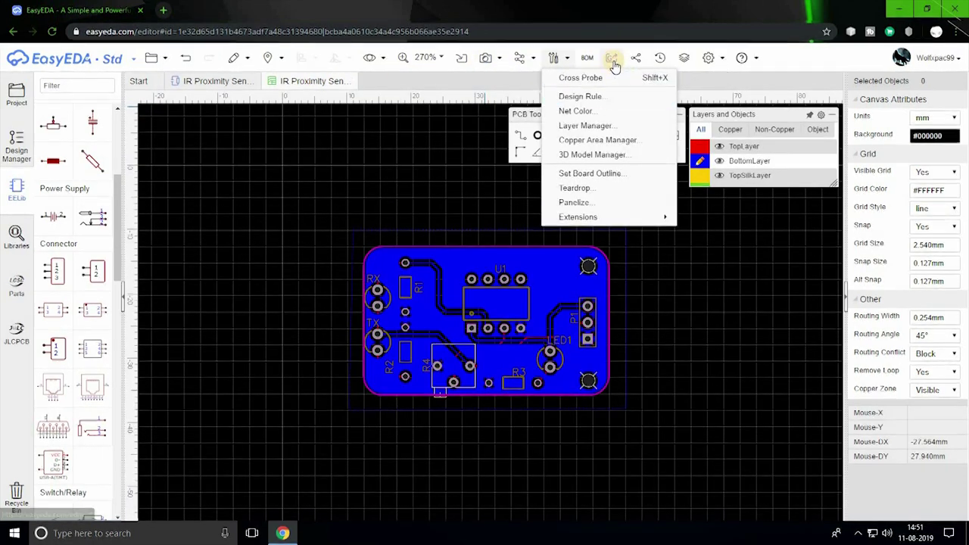
{"action": "left_click", "coordinate": [612, 56]}
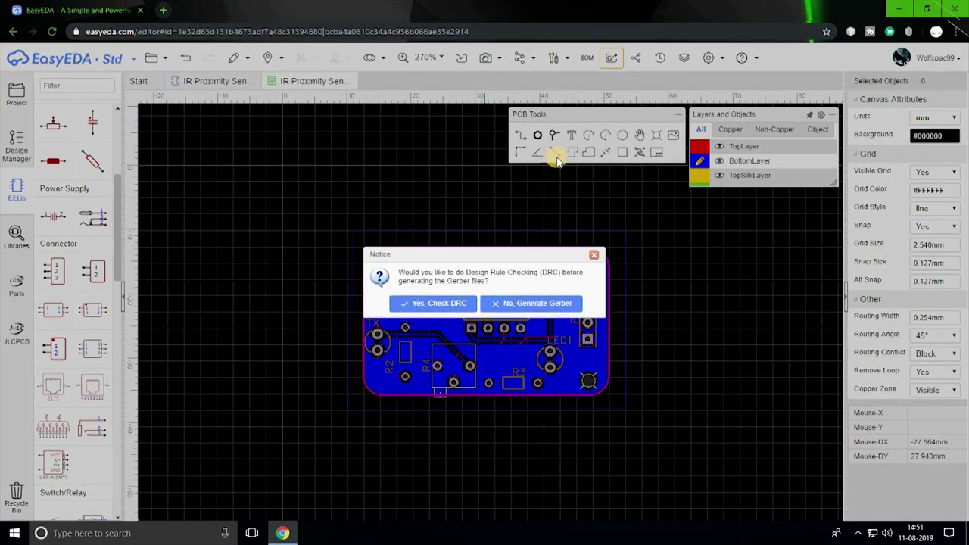
{"action": "left_click", "coordinate": [423, 307]}
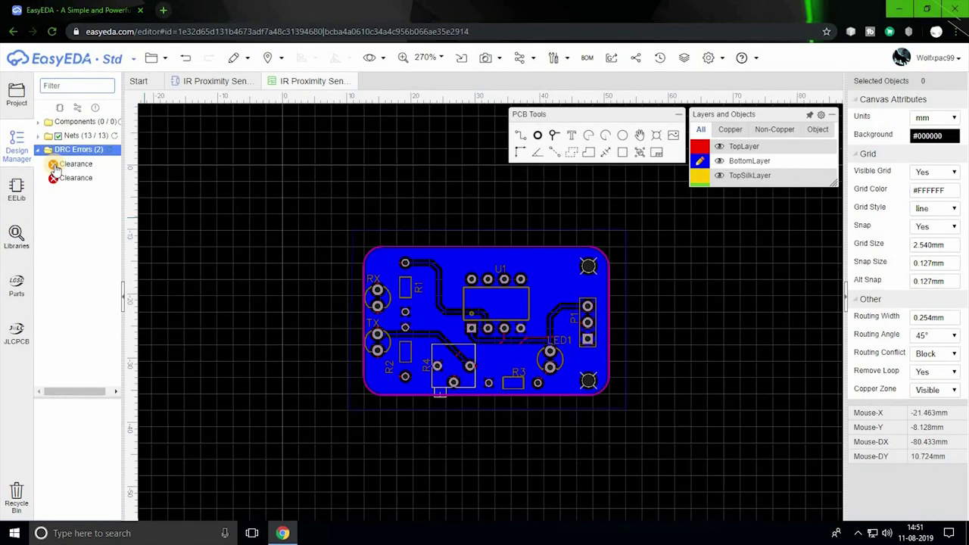
{"action": "left_click", "coordinate": [66, 168]}
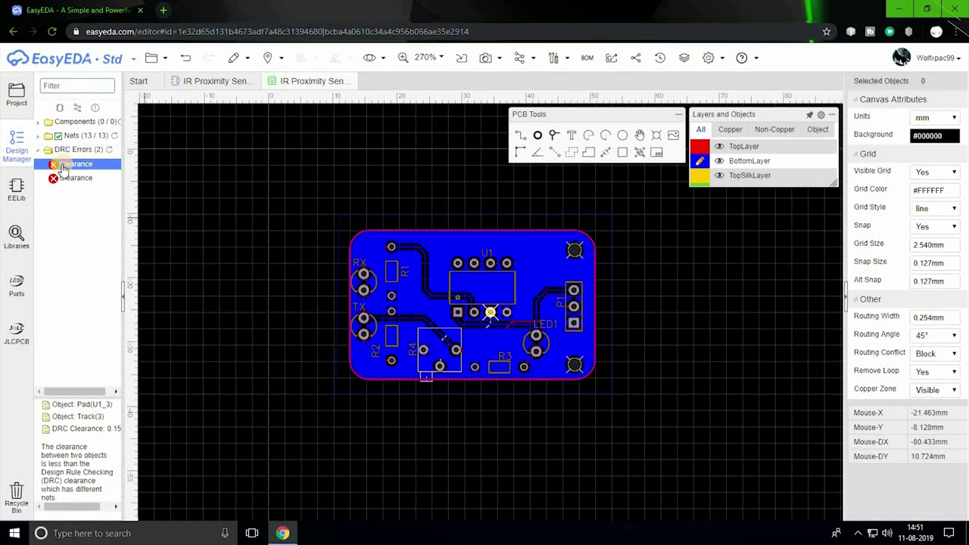
{"action": "left_click", "coordinate": [70, 179]}
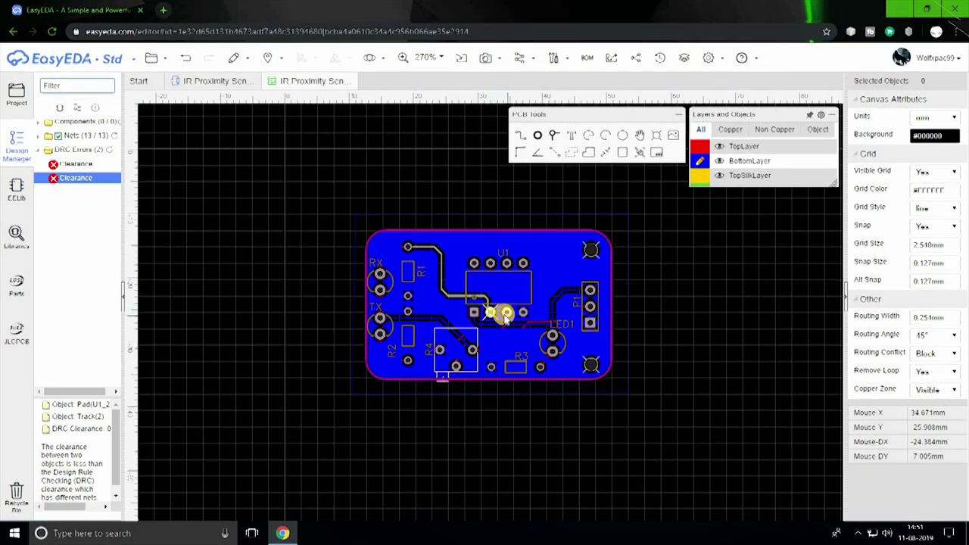
Skip the design rule check and generate the Gerber fabrication file for download
{"action": "left_click", "coordinate": [614, 59]}
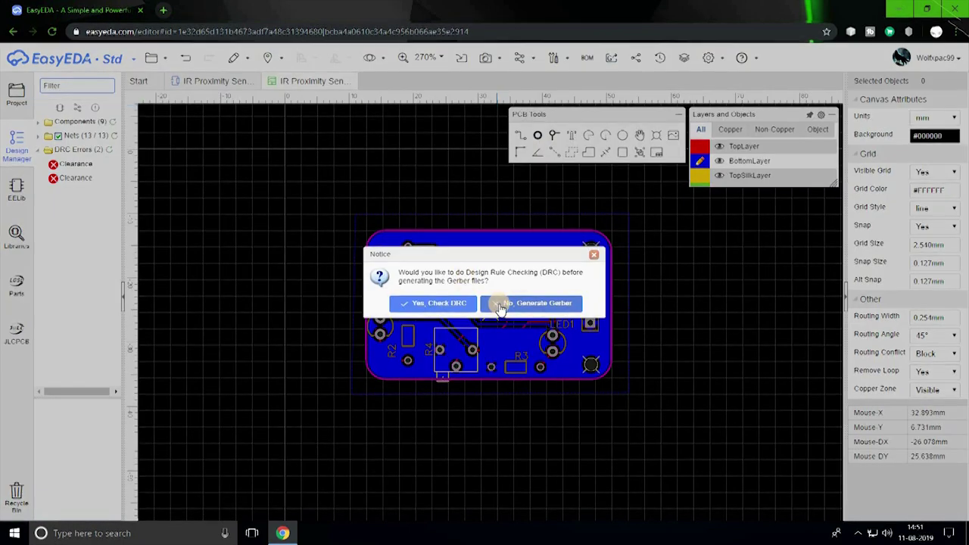
{"action": "left_click", "coordinate": [500, 304]}
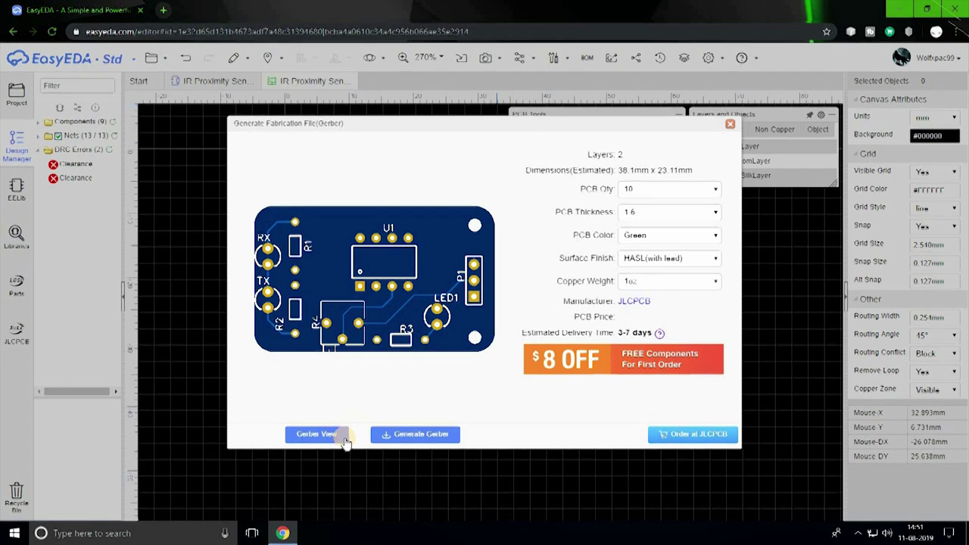
{"action": "left_click", "coordinate": [417, 444]}
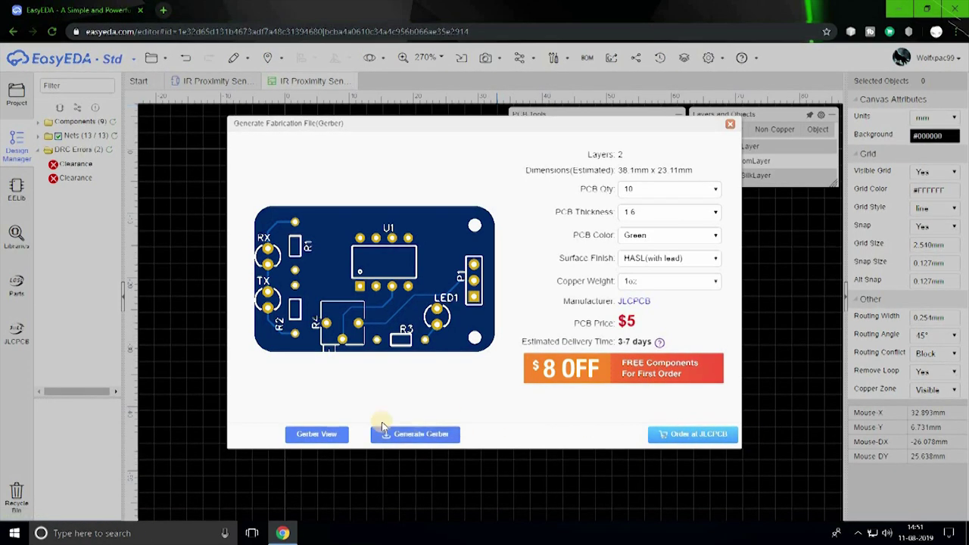
{"action": "left_click", "coordinate": [419, 437]}
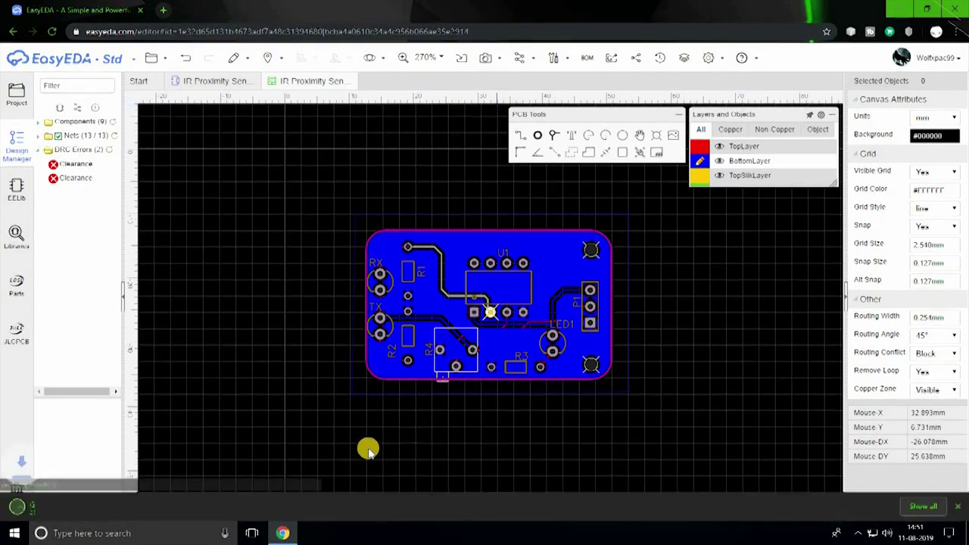